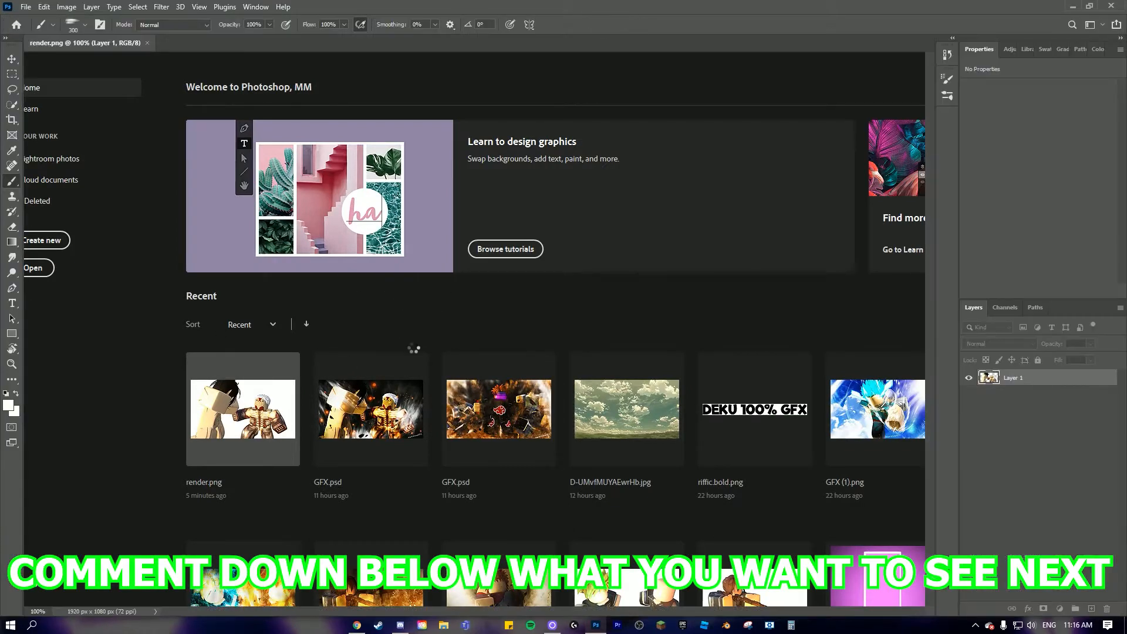
Switch to the browser and download the free Fire Photoshop Brushes pack from its Brusheezy page.
scroll(470, 306, "down", 2)
scroll(473, 302, "up", 2)
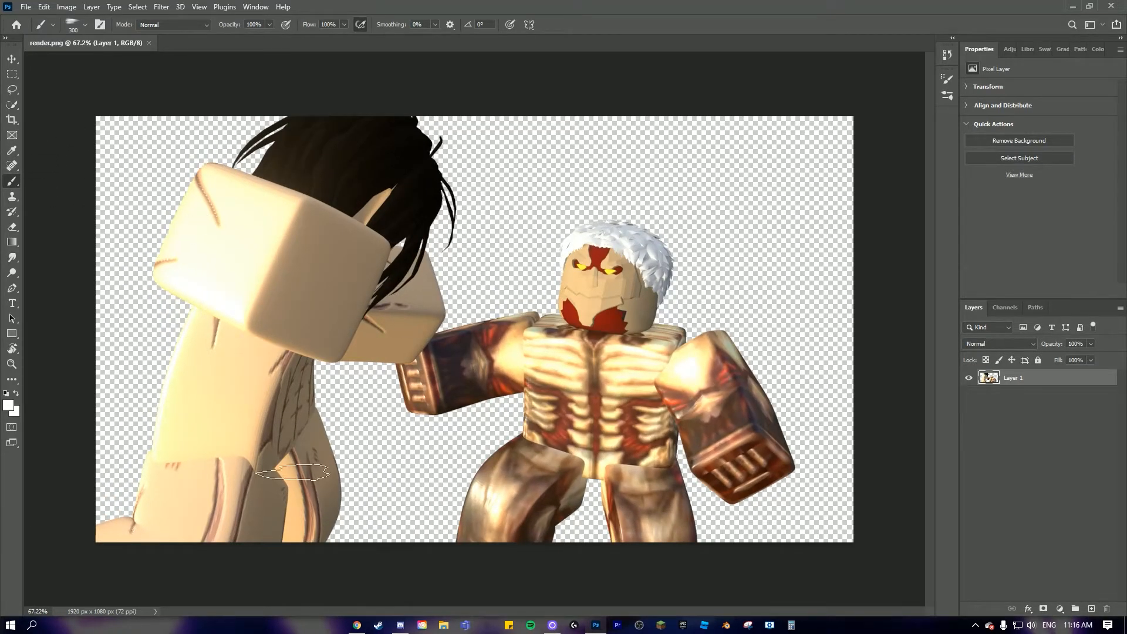
left_click(358, 627)
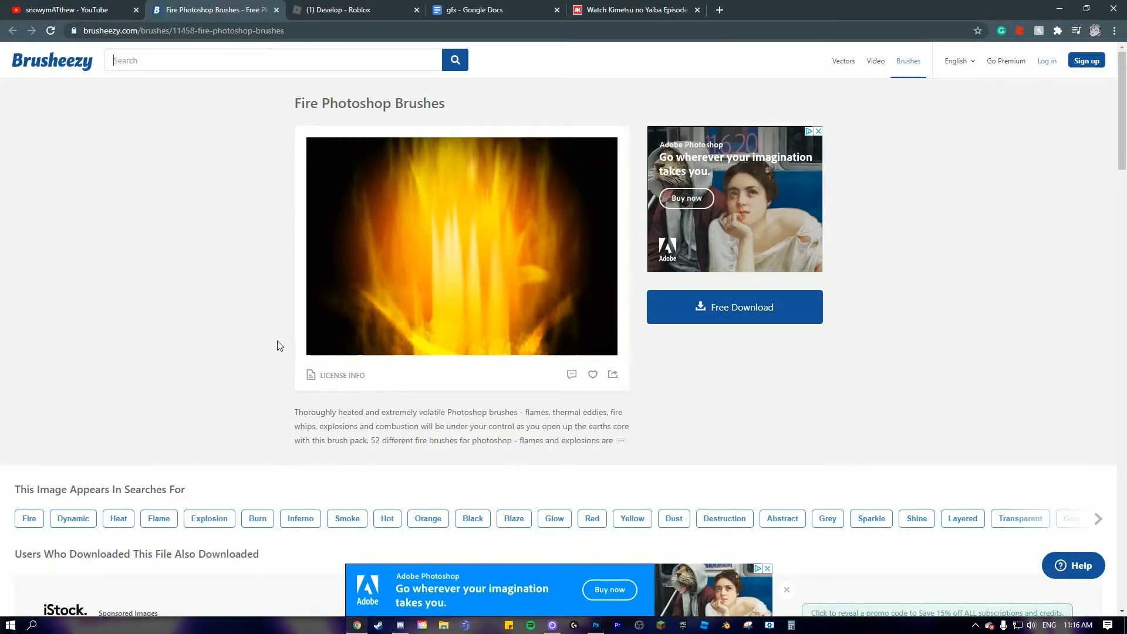
scroll(241, 327, "down", 2)
scroll(253, 338, "up", 2)
left_click(253, 338)
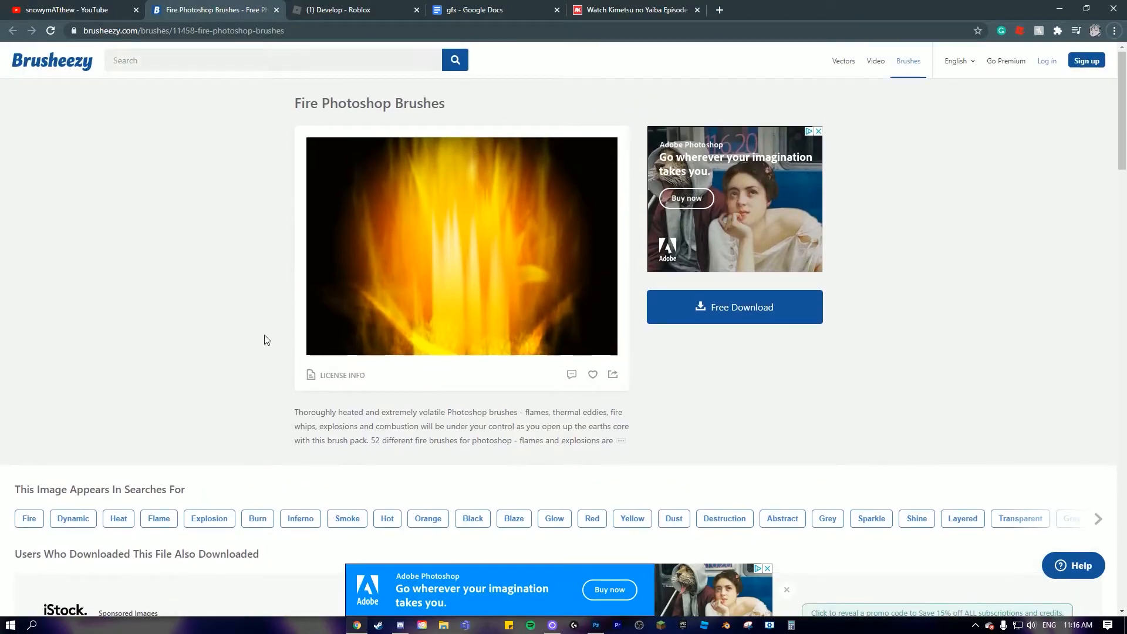
left_click(704, 308)
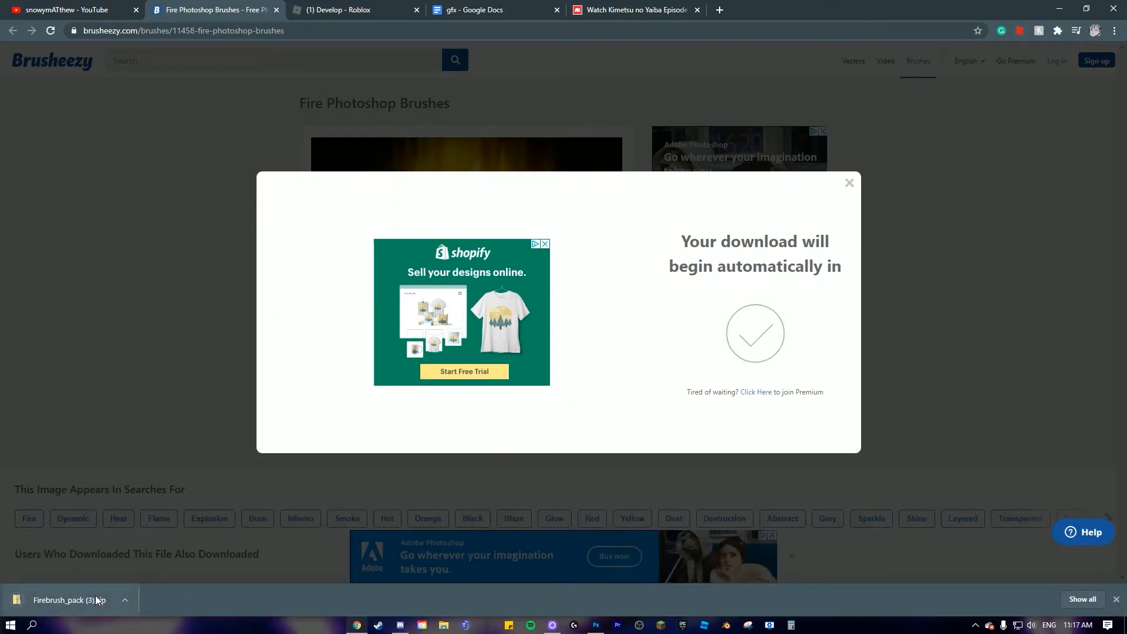
Open the downloaded Firebrush_pack archive and load the Firebrush-by-suztv brush file into Photoshop.
left_click(96, 598)
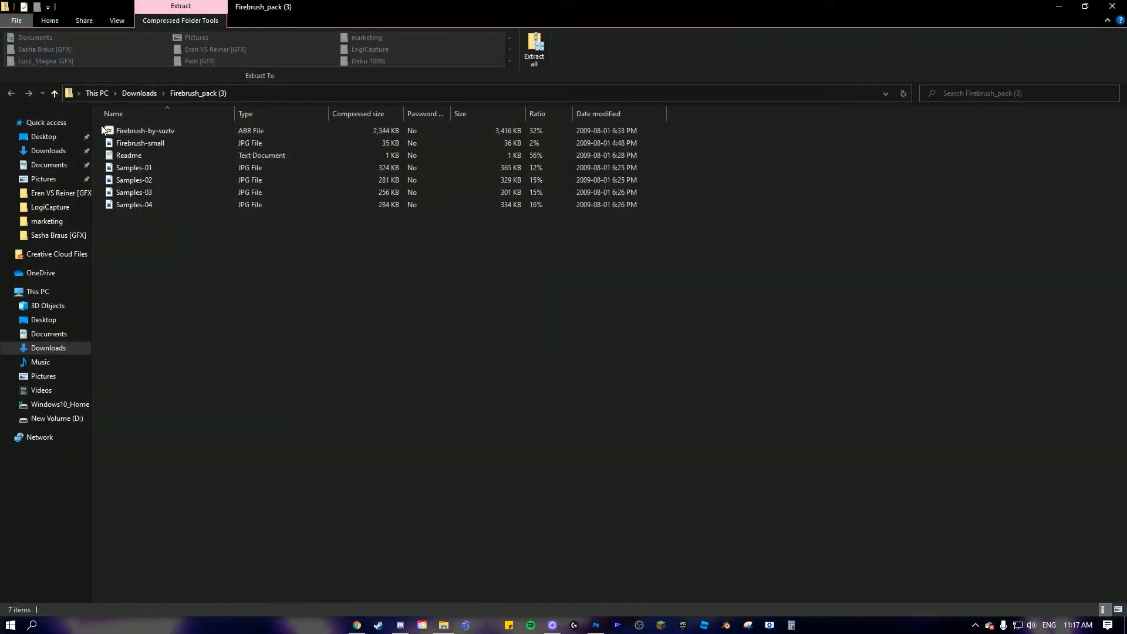
double_click(148, 131)
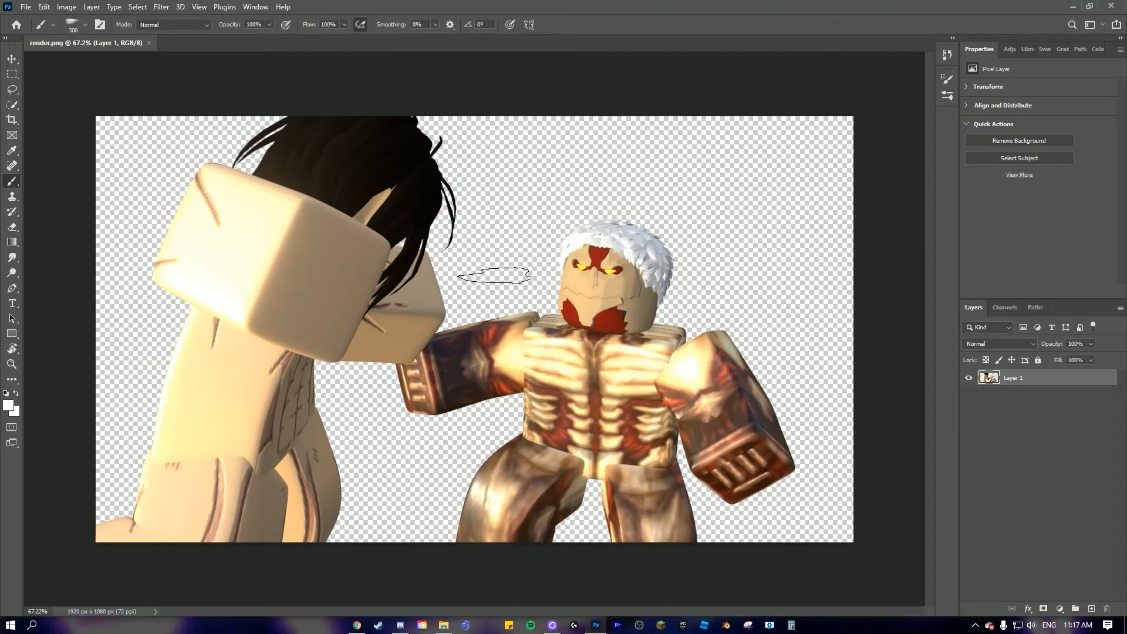
left_click(71, 29)
left_click(72, 29)
scroll(517, 367, "down", 2)
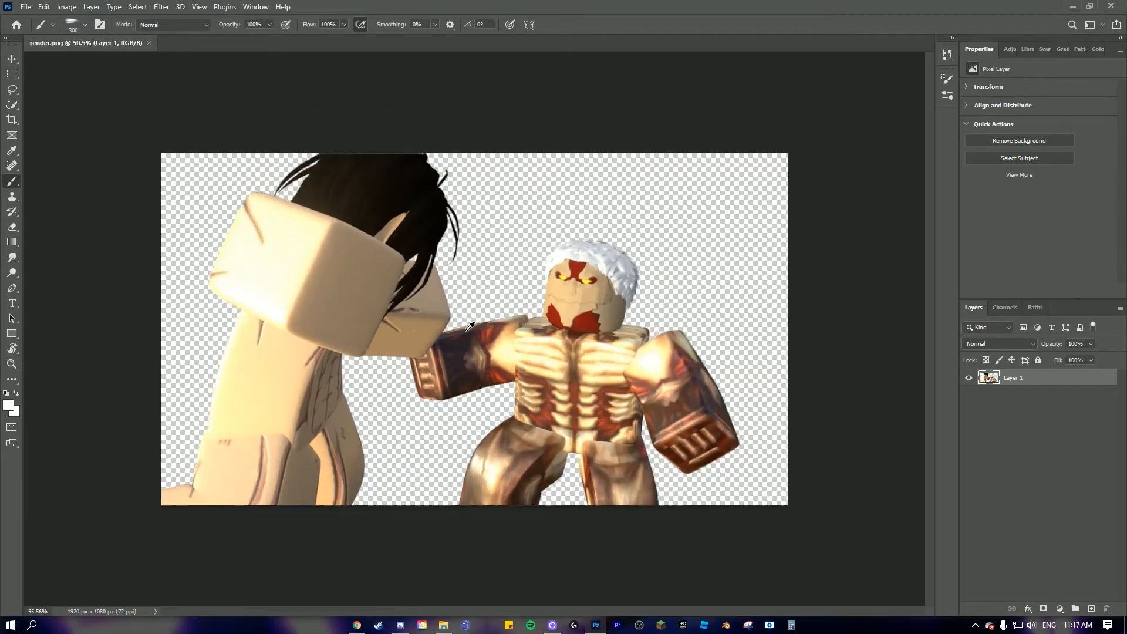
scroll(532, 385, "up", 2)
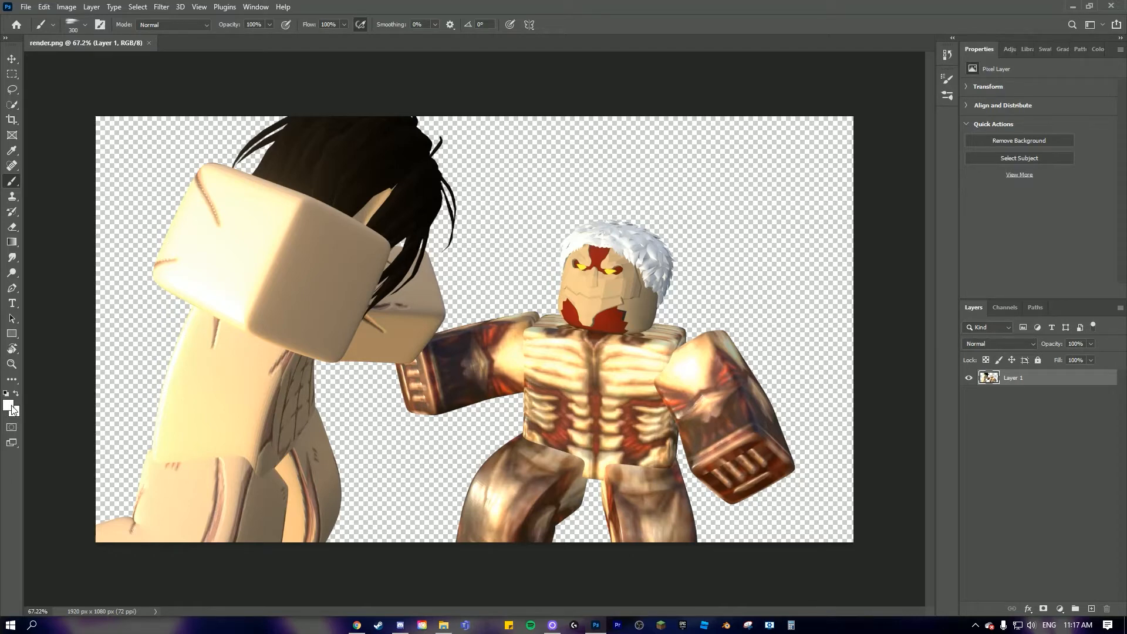
Try fire brush strokes over the armored character, first with a white and then with a near-black background colour.
mouse_move(523, 219)
left_mouse_down()
mouse_move(534, 331)
mouse_move(553, 188)
mouse_move(583, 241)
mouse_move(553, 404)
mouse_move(660, 223)
mouse_move(793, 114)
left_mouse_up()
key("ctrl+z")
left_click(19, 412)
left_click(785, 520)
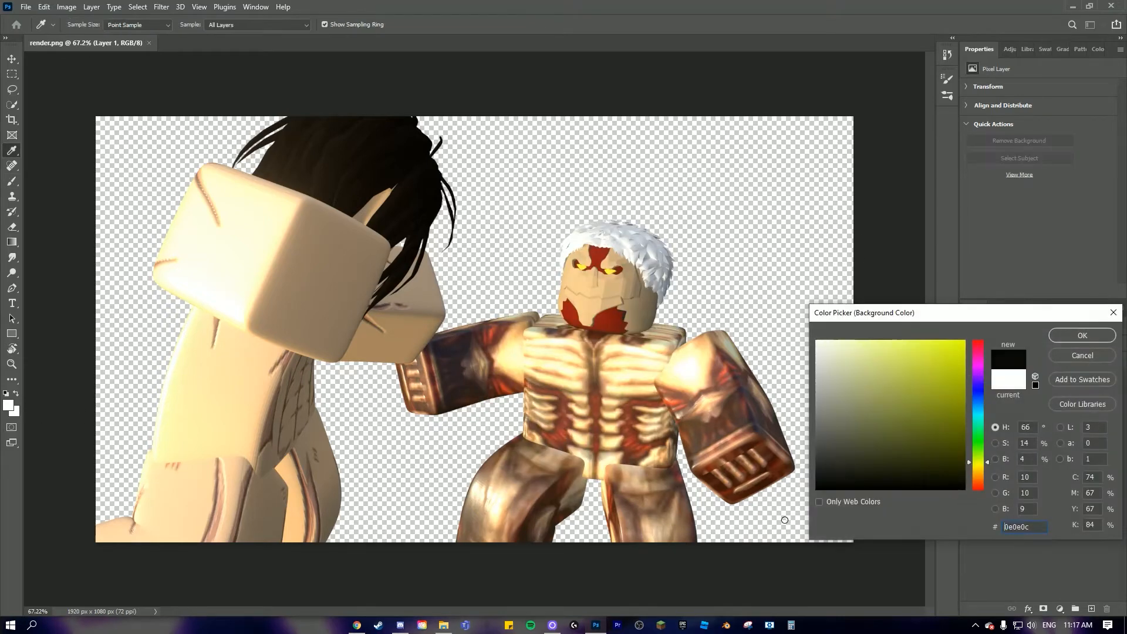
left_click(1073, 341)
mouse_move(557, 235)
left_mouse_down()
mouse_move(563, 328)
mouse_move(616, 176)
mouse_move(774, 197)
left_mouse_up()
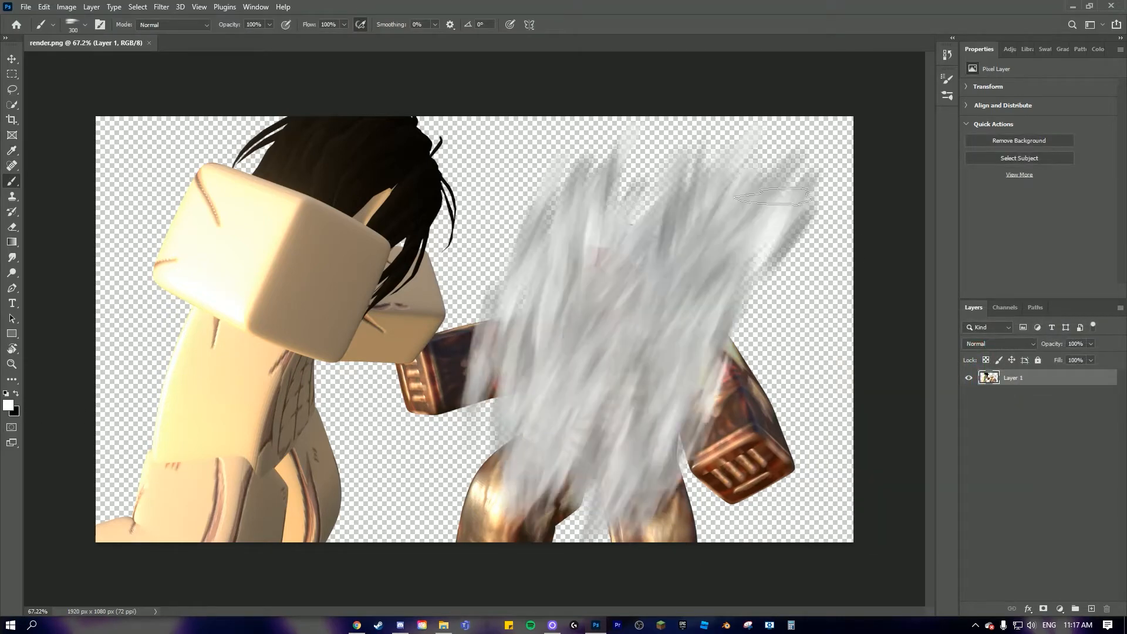
key("ctrl+z")
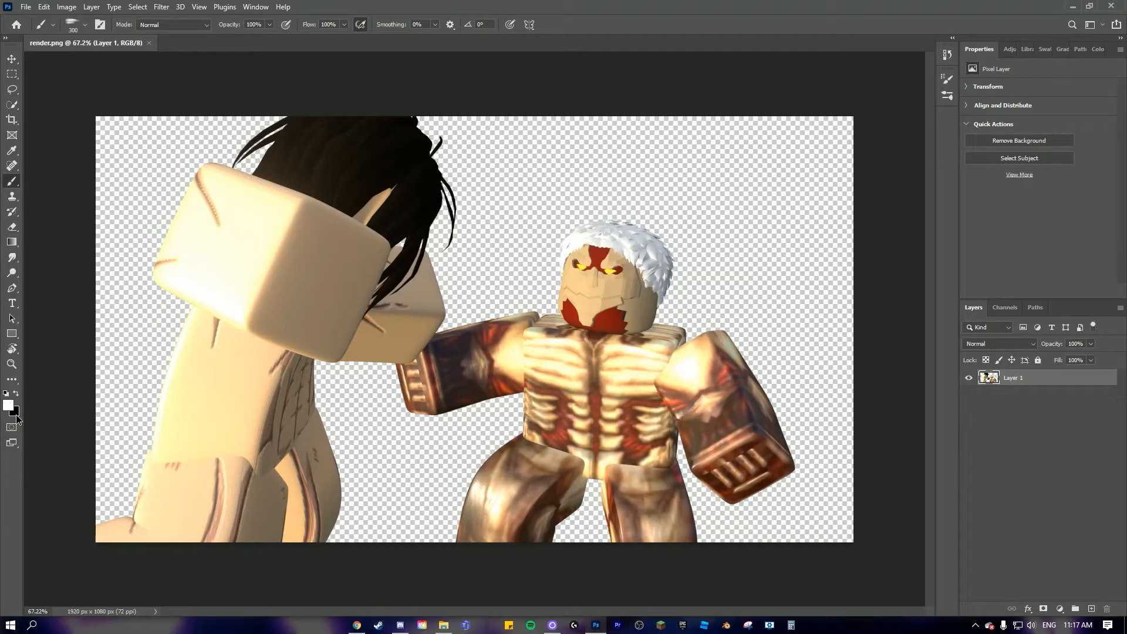
Restore the background colour to white (#ffffff).
left_click(16, 414)
left_click(795, 323)
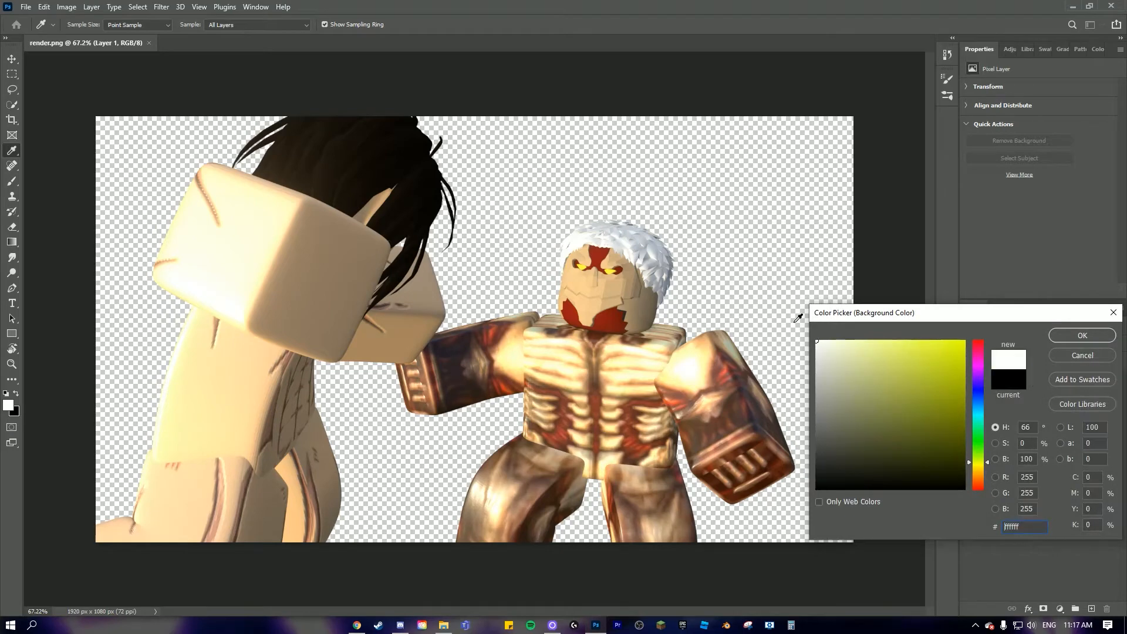
left_click(1088, 336)
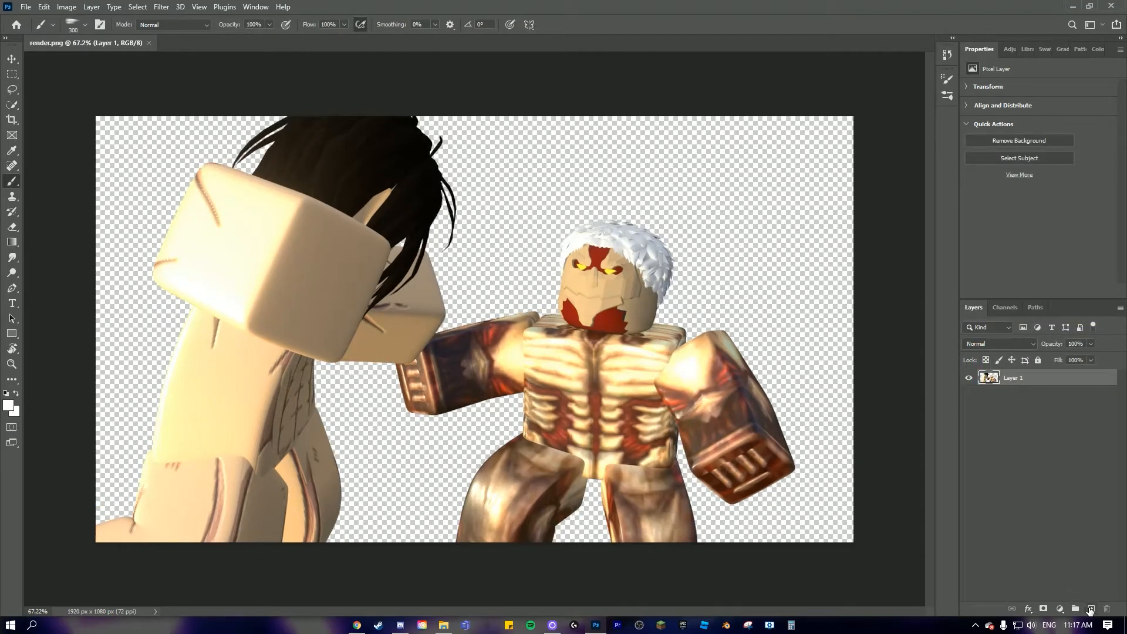
Add a new layer above the render and paint dense white fire brush strokes over the black-haired character's raised fist.
left_click(1090, 610)
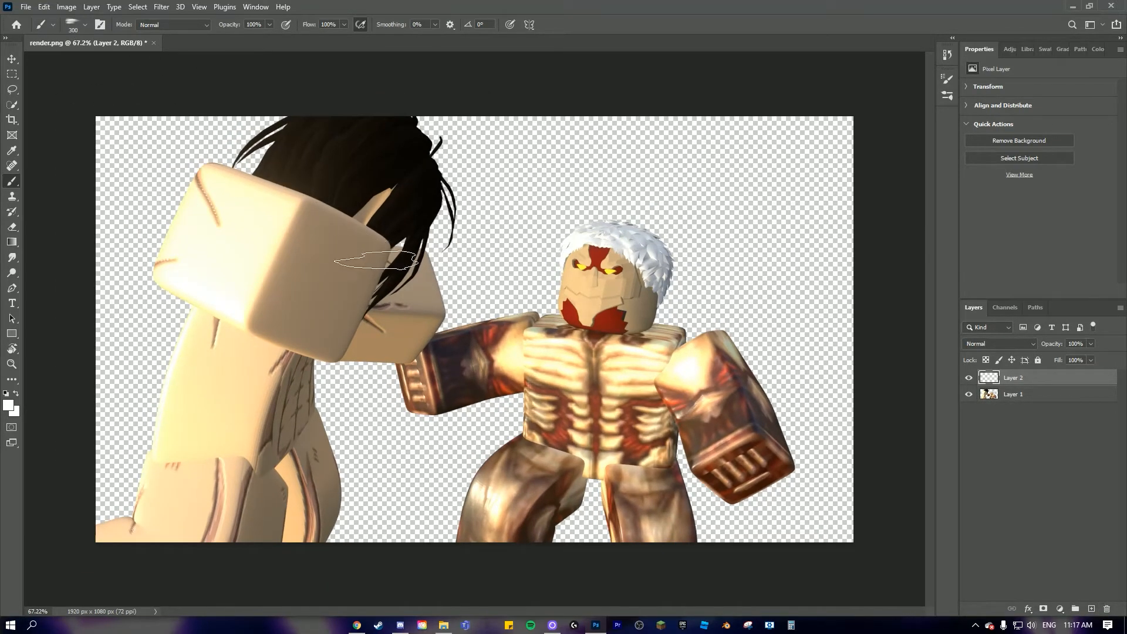
scroll(347, 257, "down", 1)
scroll(347, 256, "up", 1)
scroll(364, 174, "down", 2)
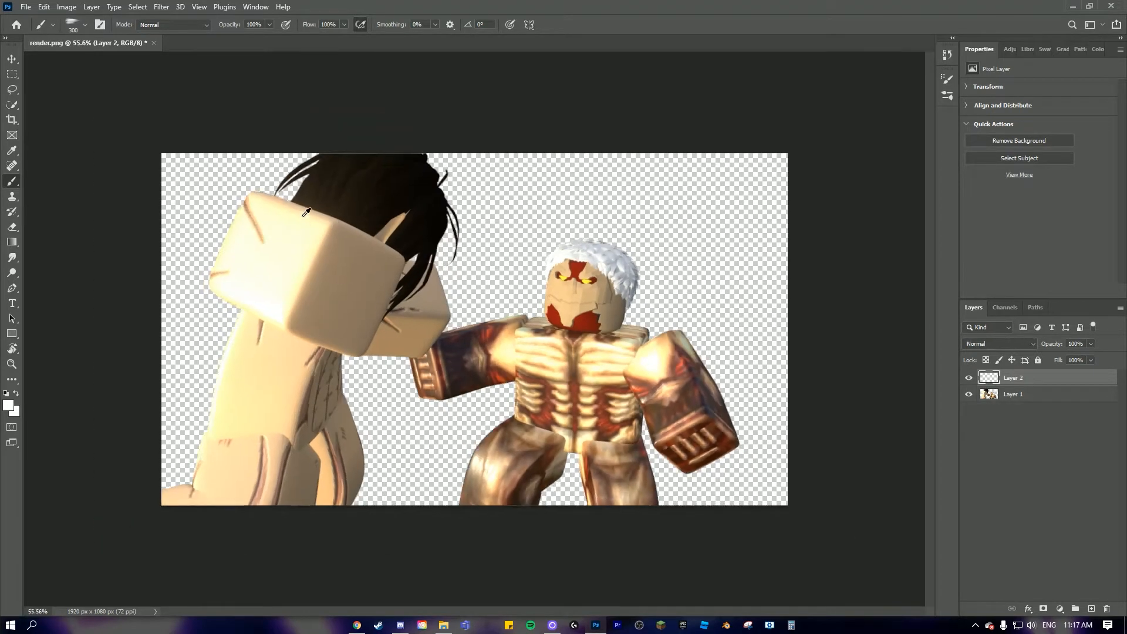
scroll(364, 173, "up", 2)
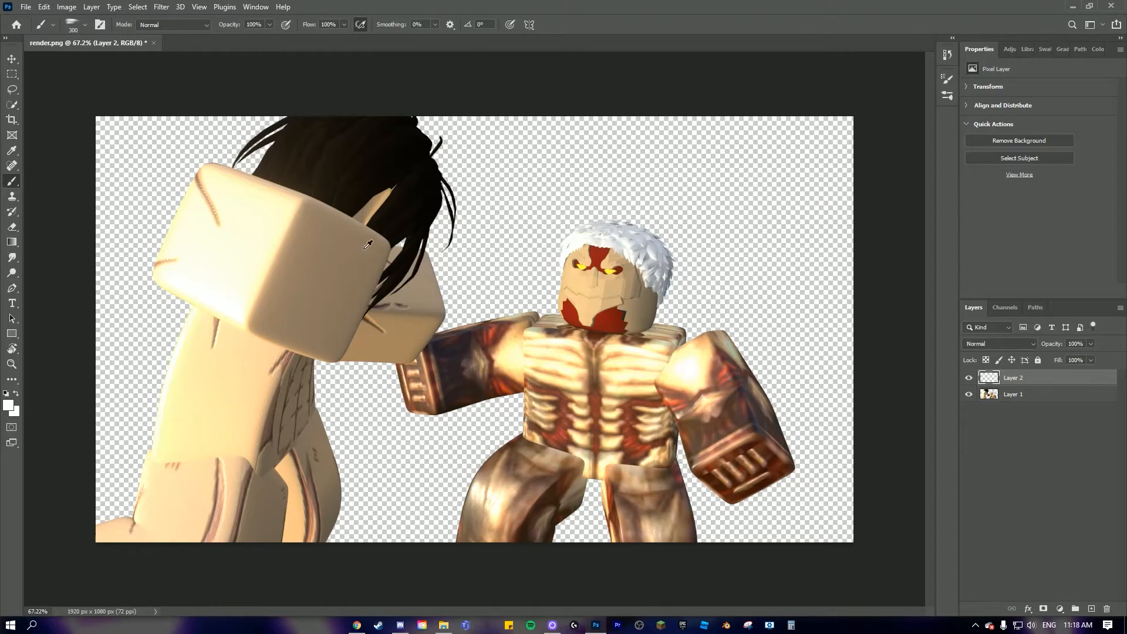
scroll(364, 251, "down", 1)
scroll(364, 251, "up", 1)
left_click_drag(400, 266, 347, 251)
key("ctrl+z")
left_click_drag(314, 190, 376, 279)
mouse_move(276, 153)
left_mouse_down()
mouse_move(331, 224)
mouse_move(335, 254)
left_mouse_up()
mouse_move(380, 290)
left_mouse_down()
mouse_move(281, 303)
mouse_move(358, 329)
mouse_move(199, 330)
mouse_move(334, 341)
mouse_move(168, 314)
mouse_move(305, 322)
mouse_move(180, 285)
mouse_move(322, 262)
mouse_move(182, 151)
mouse_move(293, 213)
mouse_move(153, 126)
mouse_move(327, 282)
left_mouse_up()
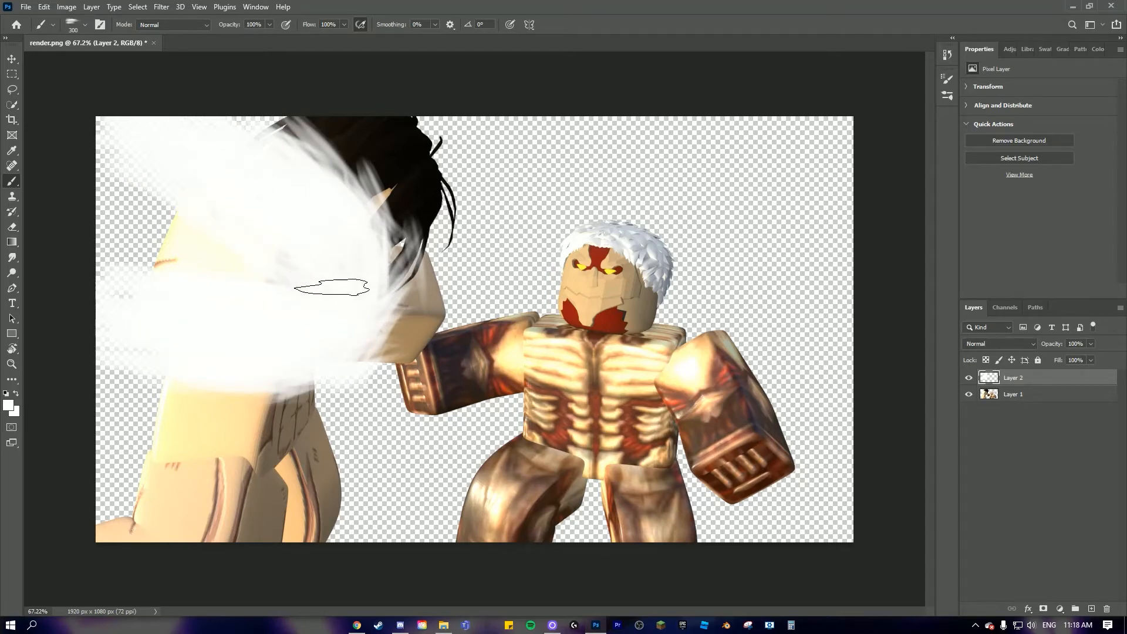
mouse_move(182, 284)
left_mouse_down()
mouse_move(286, 253)
mouse_move(103, 204)
mouse_move(288, 220)
mouse_move(172, 169)
mouse_move(253, 233)
mouse_move(300, 304)
mouse_move(291, 347)
mouse_move(118, 345)
mouse_move(194, 340)
mouse_move(165, 329)
mouse_move(164, 339)
mouse_move(75, 365)
mouse_move(179, 351)
mouse_move(87, 372)
mouse_move(215, 198)
mouse_move(107, 216)
mouse_move(255, 204)
mouse_move(264, 159)
left_mouse_up()
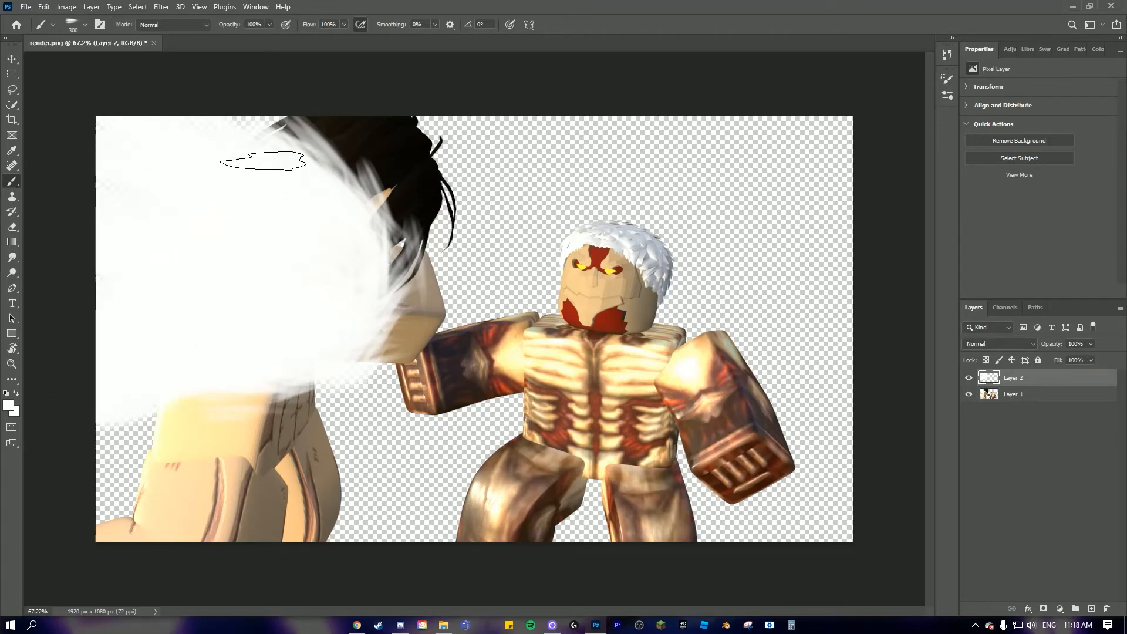
Choose the Eraser tool with the same 300 px fire brush tip.
left_click(12, 227)
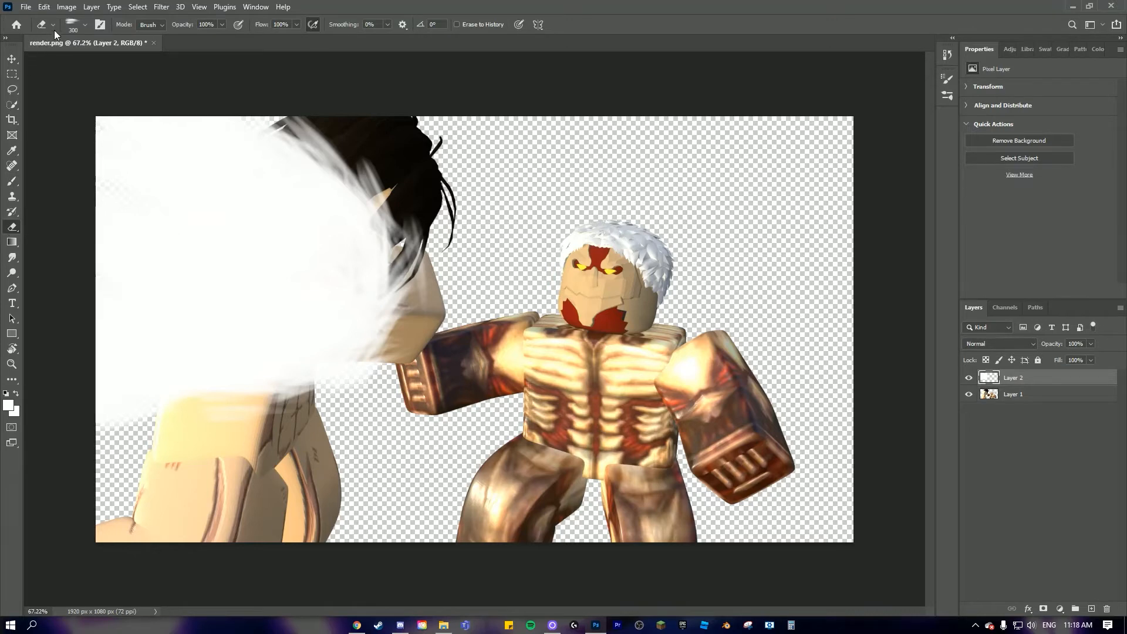
left_click(73, 25)
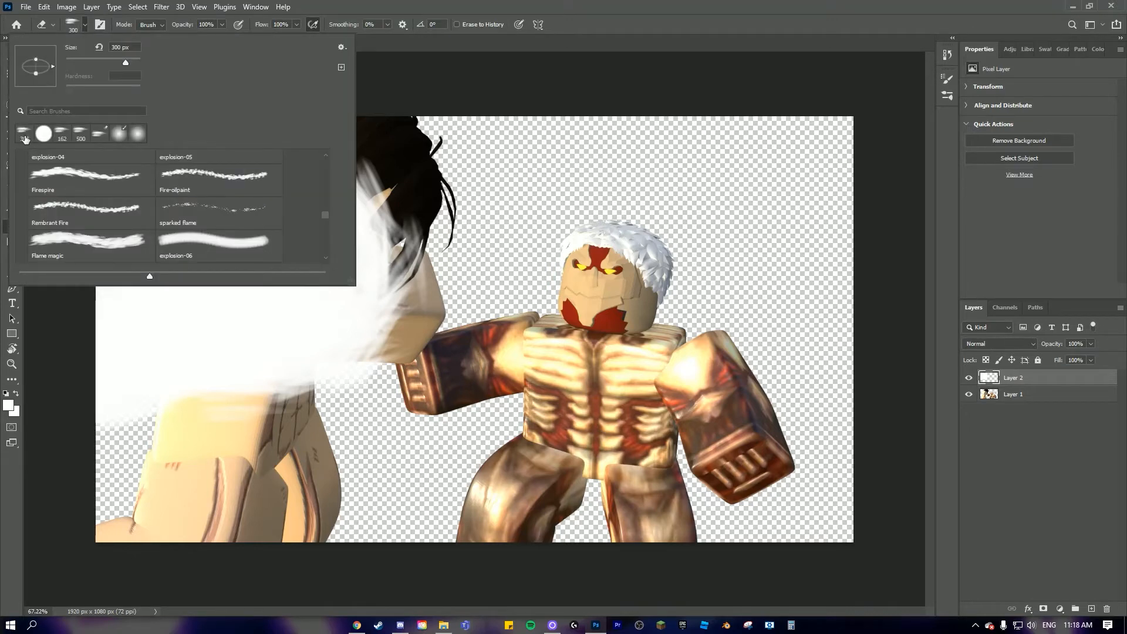
left_click(610, 181)
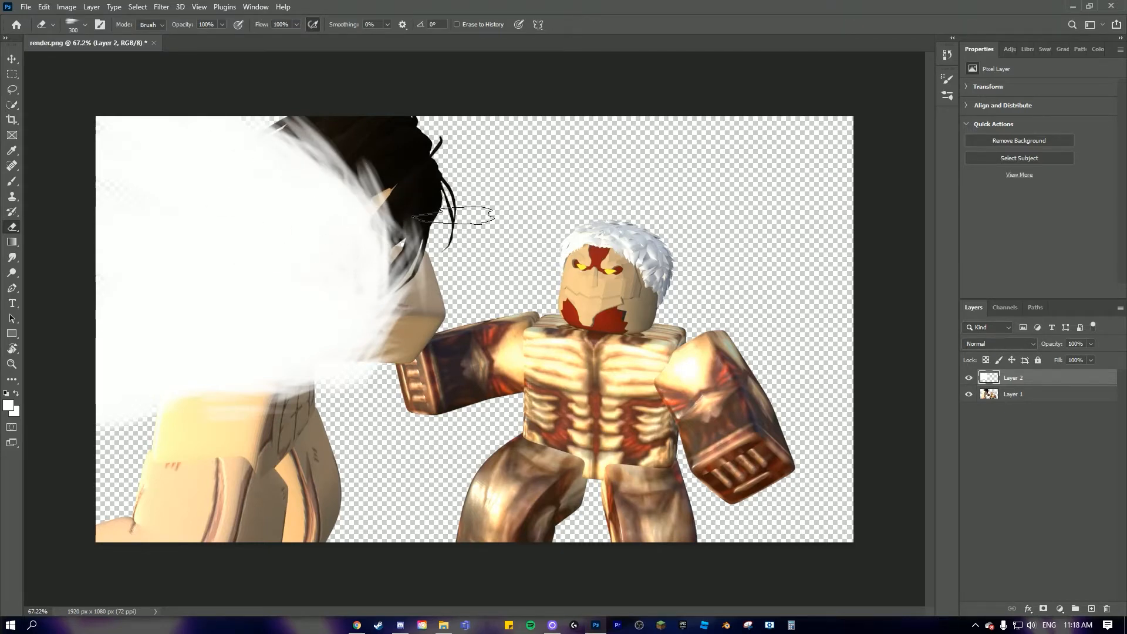
Try erasing the white paint over the black-haired character's fist, head and surroundings.
left_click_drag(376, 217, 346, 206)
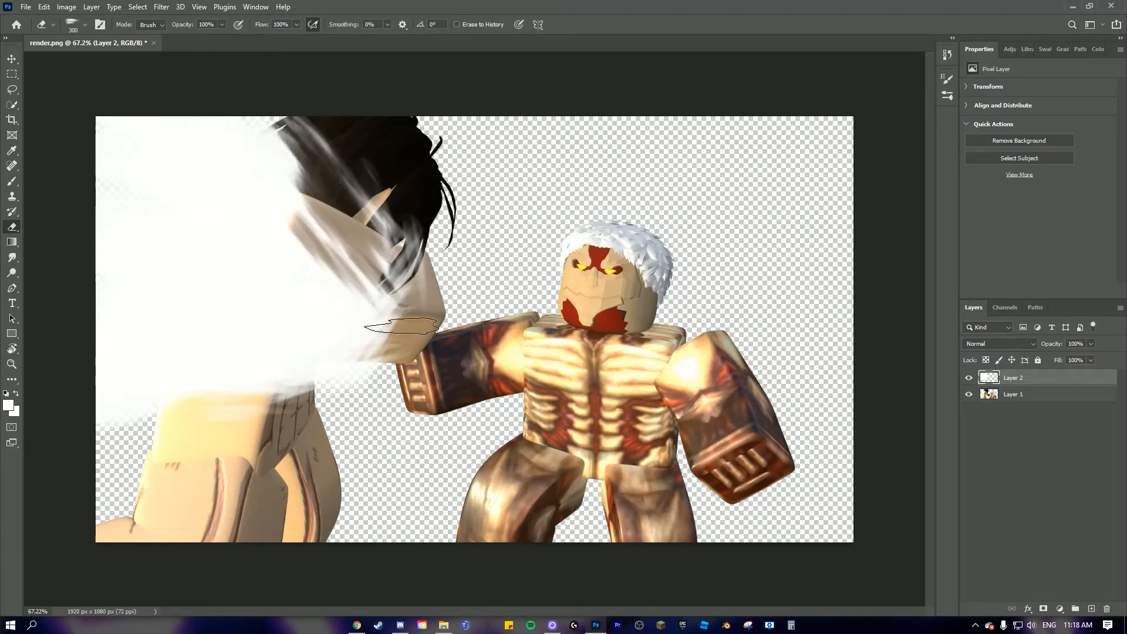
mouse_move(408, 324)
left_mouse_down()
mouse_move(352, 359)
mouse_move(120, 385)
left_mouse_up()
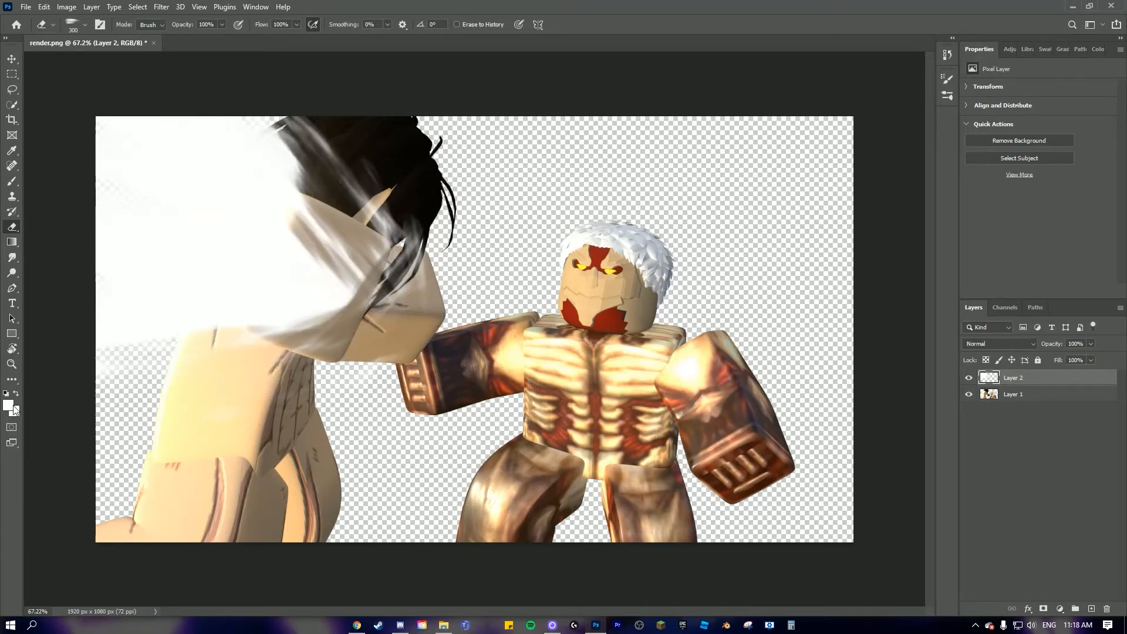
mouse_move(329, 296)
left_mouse_down()
mouse_move(320, 223)
mouse_move(291, 255)
left_mouse_up()
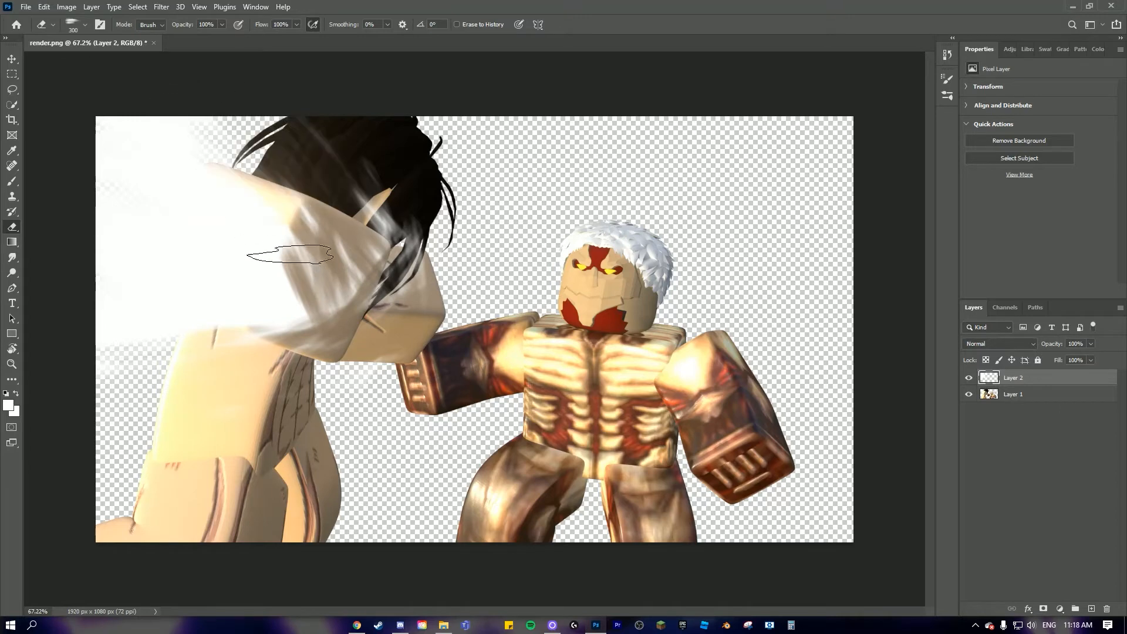
left_click_drag(188, 164, 106, 186)
mouse_move(272, 297)
left_mouse_down()
mouse_move(57, 285)
mouse_move(210, 278)
mouse_move(217, 256)
mouse_move(328, 289)
mouse_move(318, 333)
mouse_move(88, 222)
mouse_move(332, 266)
mouse_move(375, 257)
mouse_move(273, 221)
left_mouse_up()
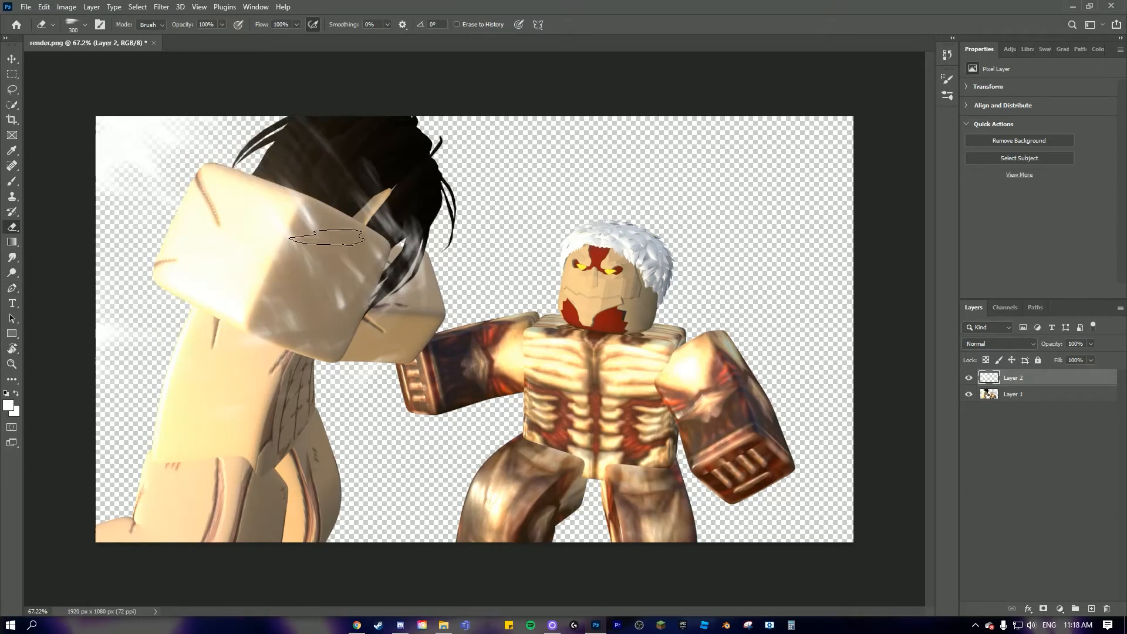
key("ctrl+z")
key("ctrl+z")
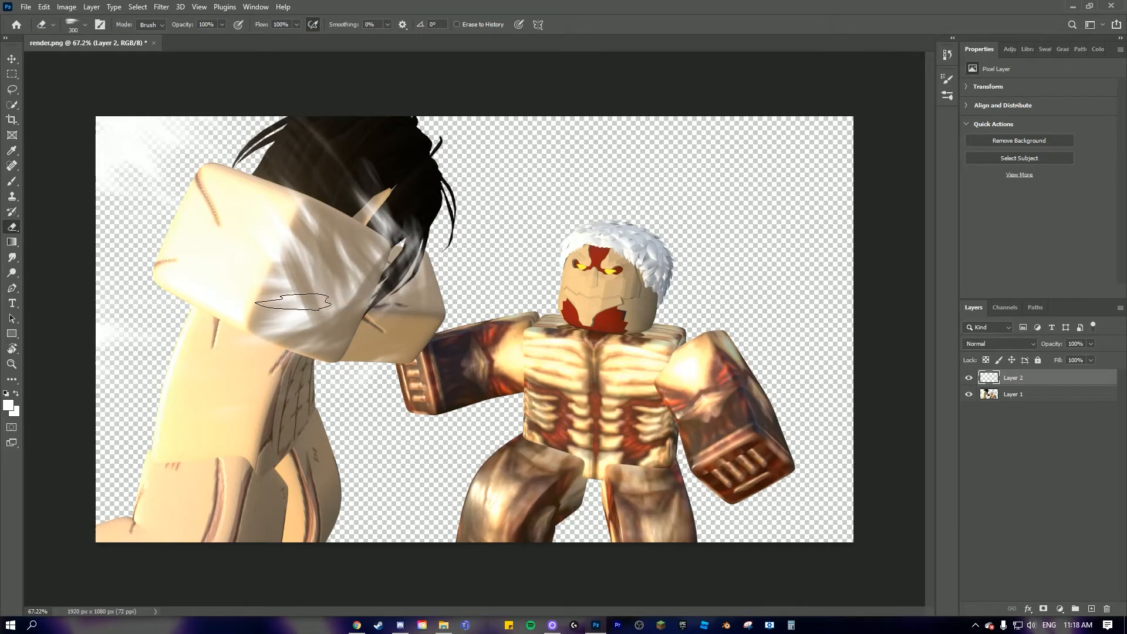
Try thinning the remaining white streaks on the shaded side of the fist with the eraser.
left_click_drag(351, 322, 258, 218)
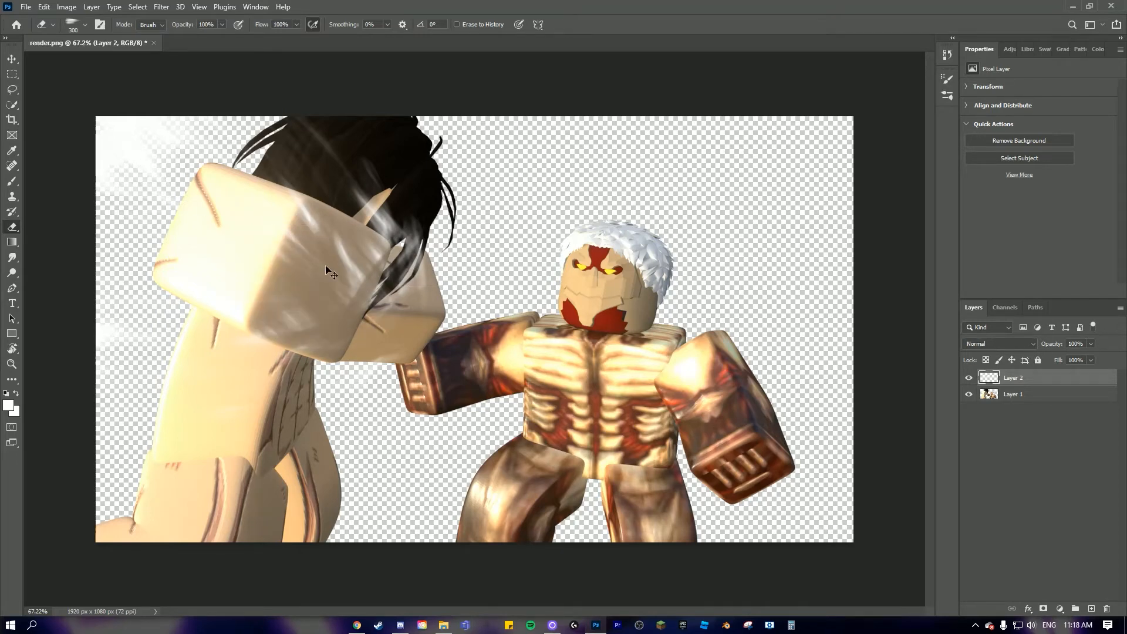
key("ctrl+z")
left_click(300, 306)
left_click(300, 306)
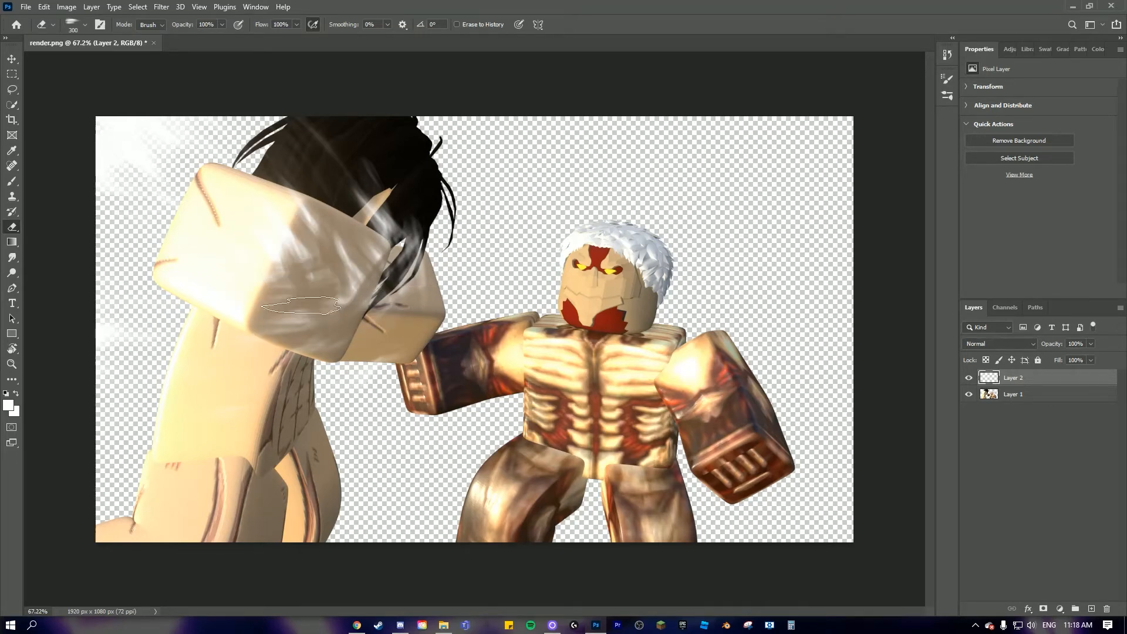
left_click(301, 305)
scroll(317, 273, "up", 5)
scroll(305, 271, "down", 5)
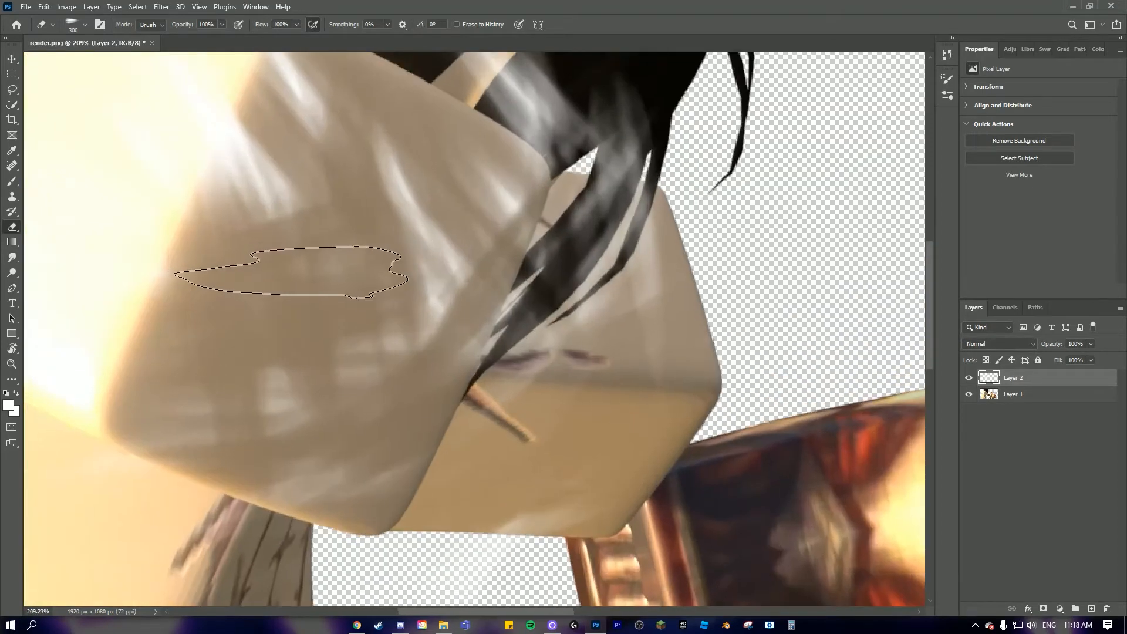
Undo all eraser strokes on the painted layer to bring back the full white brushwork.
key("ctrl+z")
key("ctrl+z")
key("ctrl+z")
key("ctrl+z")
key("ctrl+z")
key("ctrl+z")
key("ctrl+z")
key("ctrl+z")
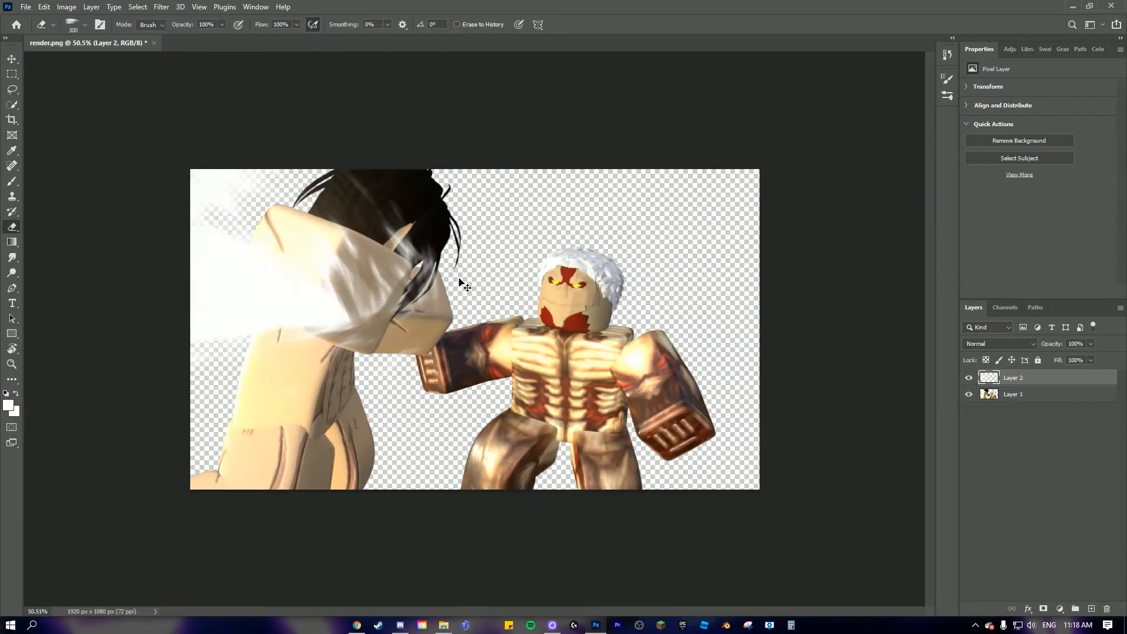
key("ctrl+z")
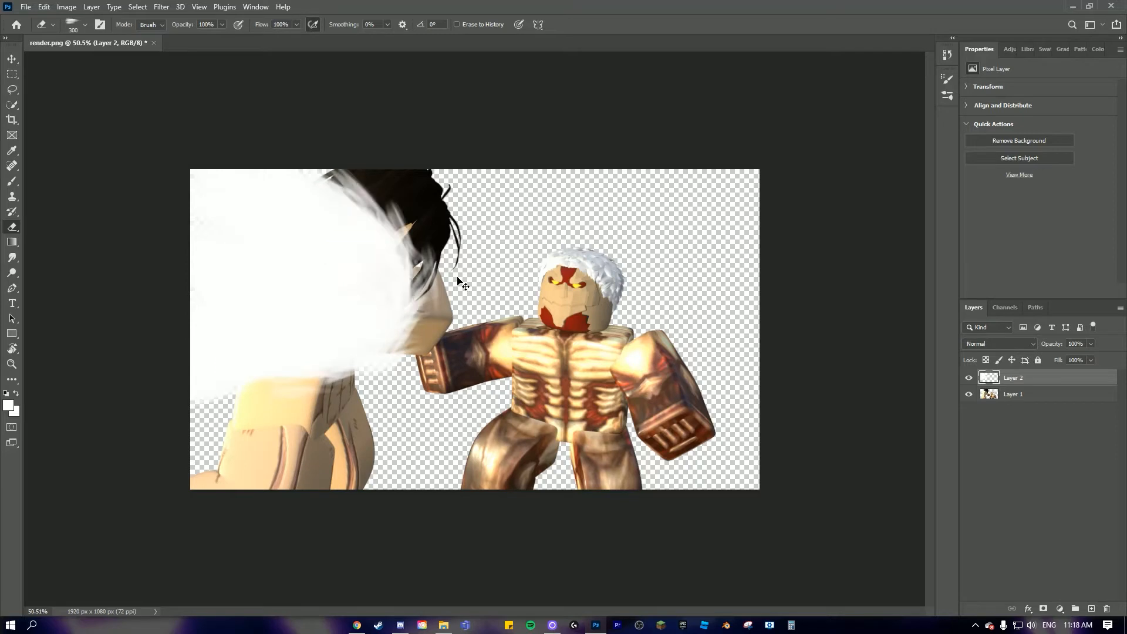
Erase most of the white paint with the fire brush tip, leaving wispy streaks around the fist and hair.
key("ctrl+shift+z")
key("ctrl+shift+z")
key("ctrl+shift+z")
key("ctrl+shift+z")
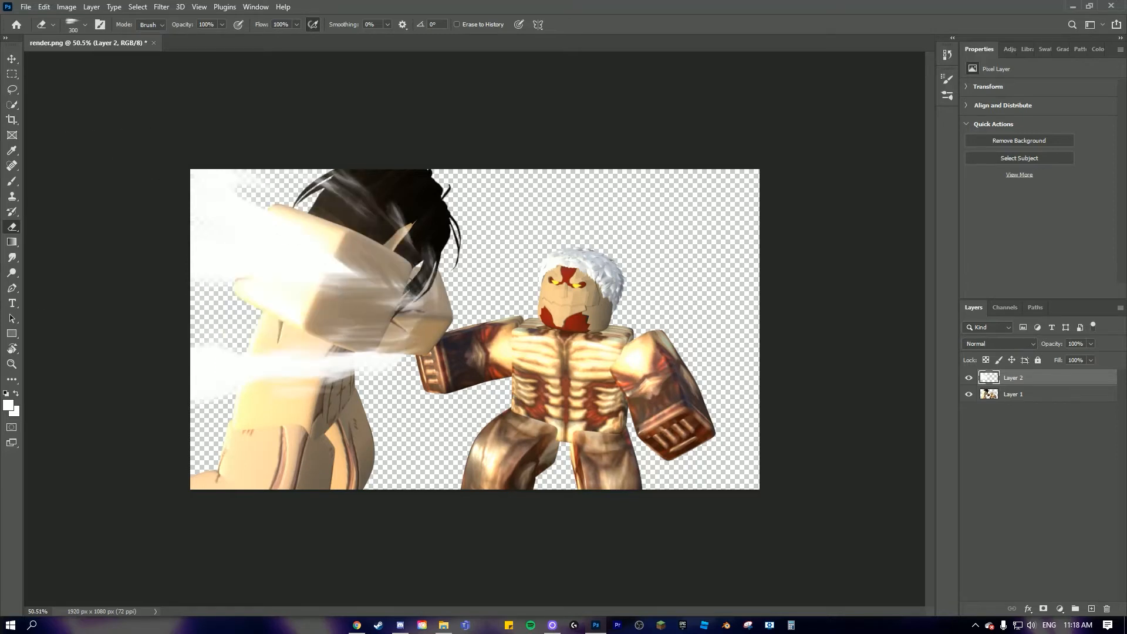
key("ctrl+shift+z")
key("ctrl+shift+z")
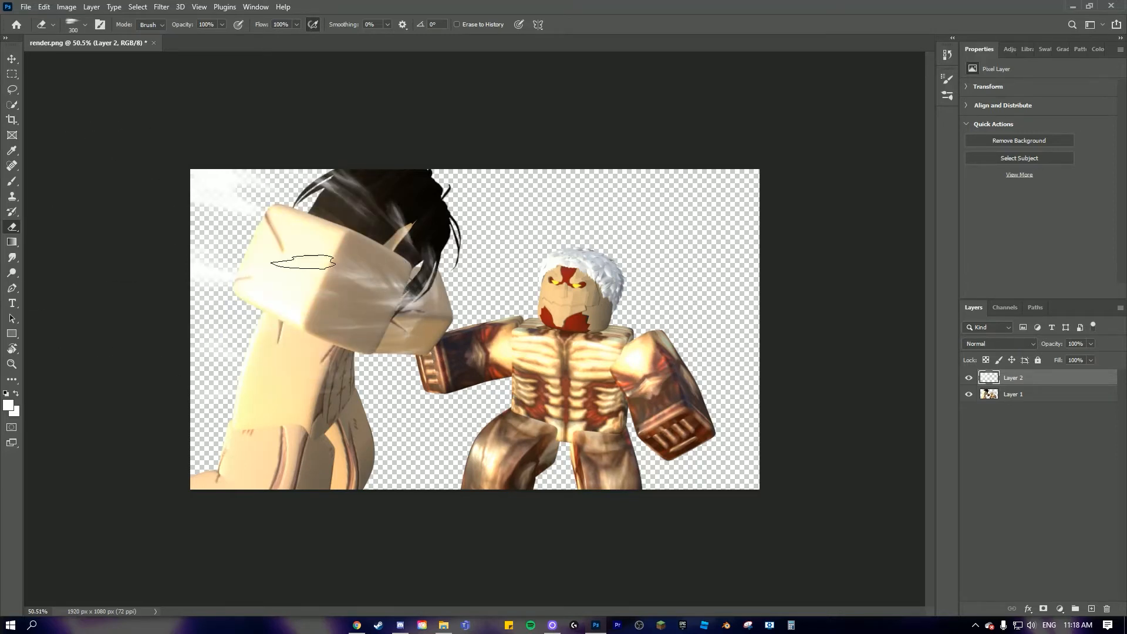
left_click(386, 294)
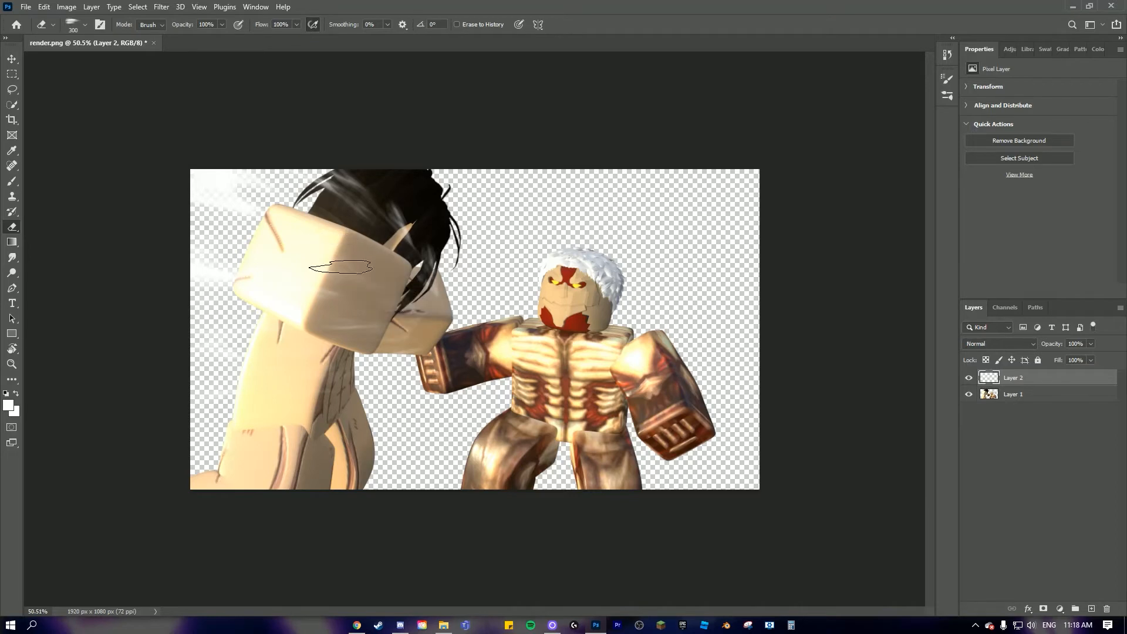
key("ctrl+z")
left_click(411, 278)
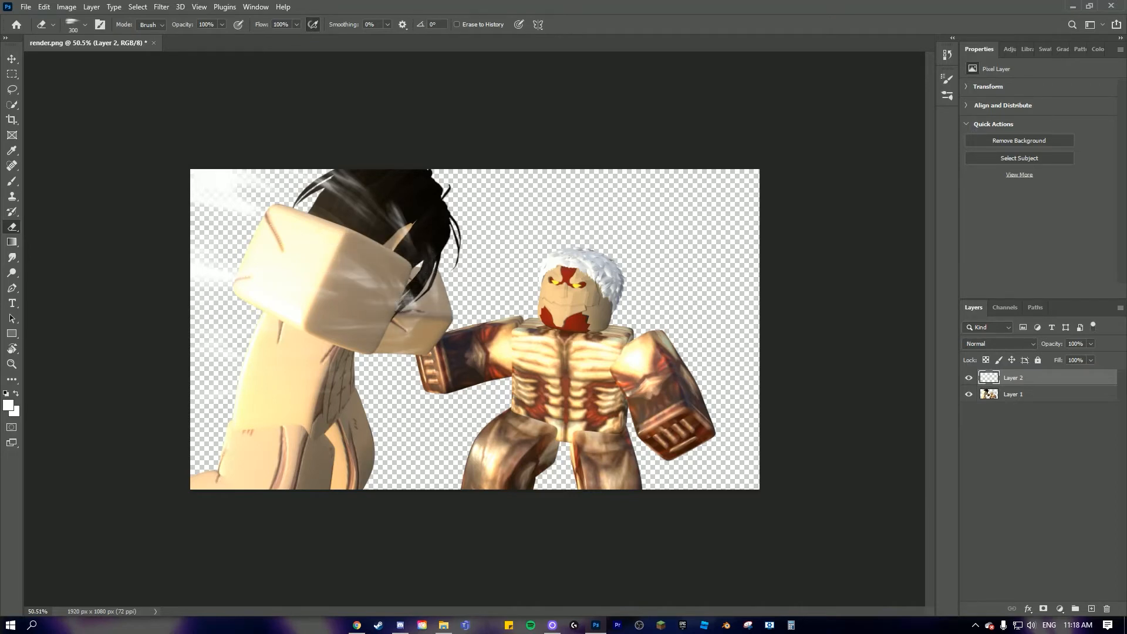
Try painting a broad white fire-brush stroke from the black-haired character's fist across to the white-haired character's face.
key("ctrl+z")
left_click(10, 183)
left_click_drag(352, 252, 599, 316)
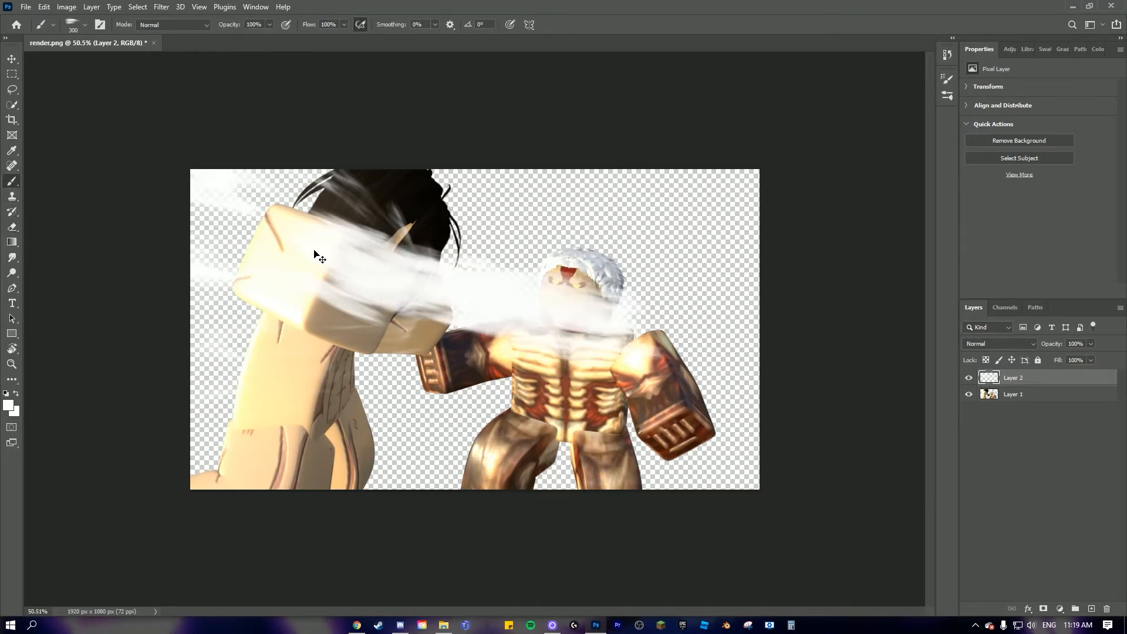
key("ctrl+z")
Paint fresh white over the black-haired character's fist and hair, and erase it down to thin wispy streaks with the fire brush tip.
left_click_drag(298, 253, 369, 300)
mouse_move(345, 240)
left_mouse_down()
mouse_move(407, 289)
mouse_move(281, 185)
left_mouse_up()
left_click(12, 230)
scroll(456, 320, "up", 5)
left_click_drag(357, 311, 270, 258)
mouse_move(220, 200)
left_mouse_down()
mouse_move(220, 176)
mouse_move(257, 192)
left_mouse_up()
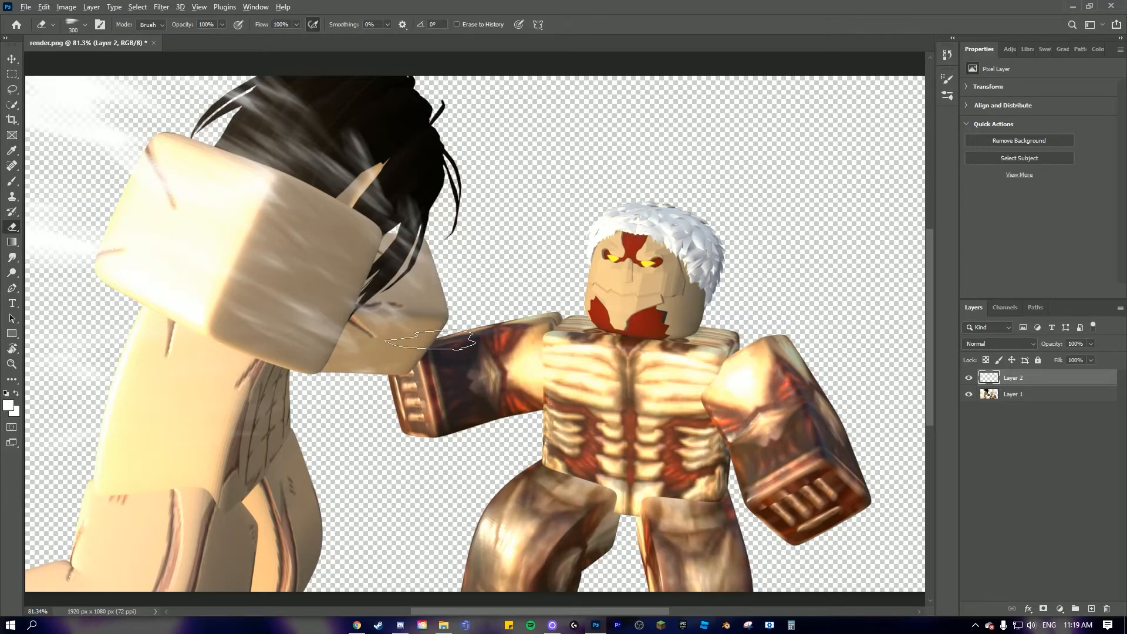
Soften the white streaks around the black-haired character's fist and hair using the Smudge tool at size 500 and 10% strength.
scroll(415, 345, "down", 2)
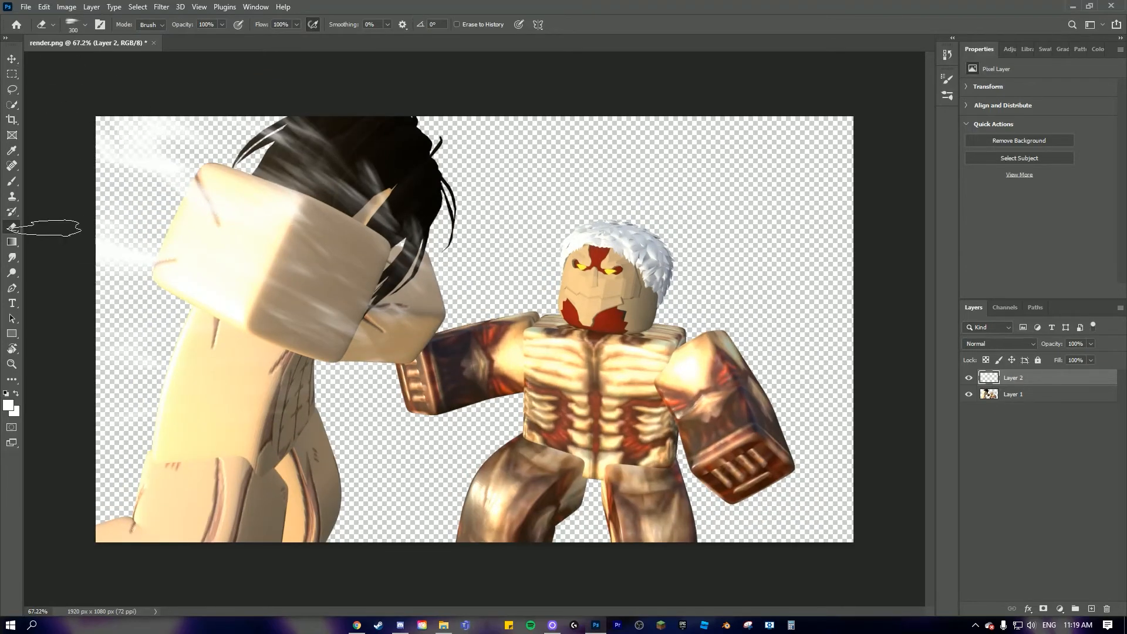
left_click(12, 258)
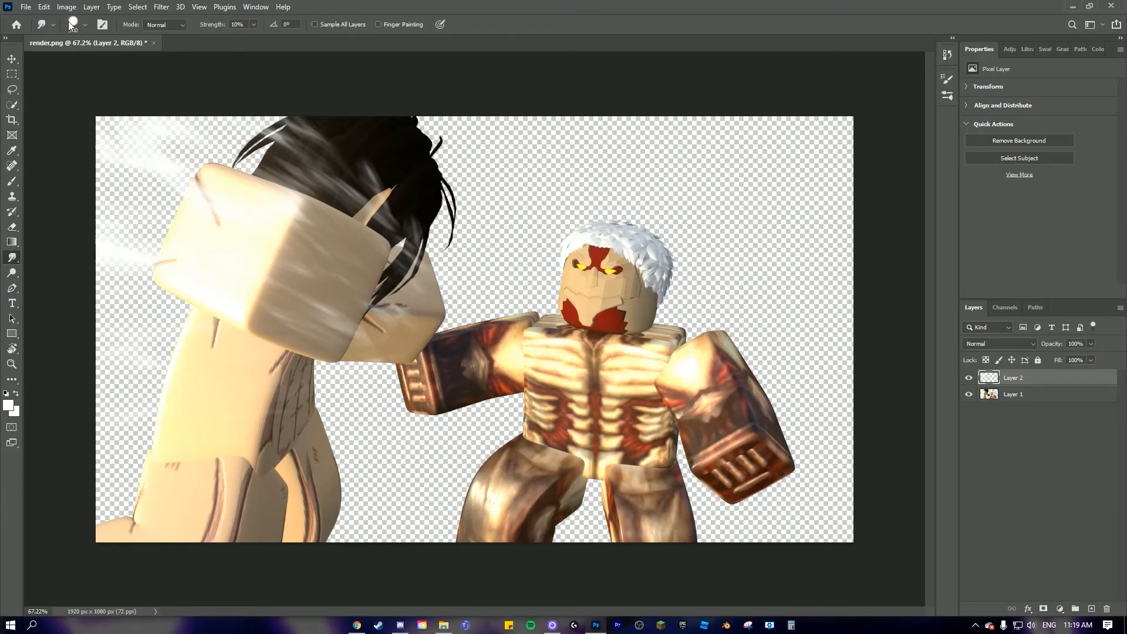
scroll(239, 218, "down", 3)
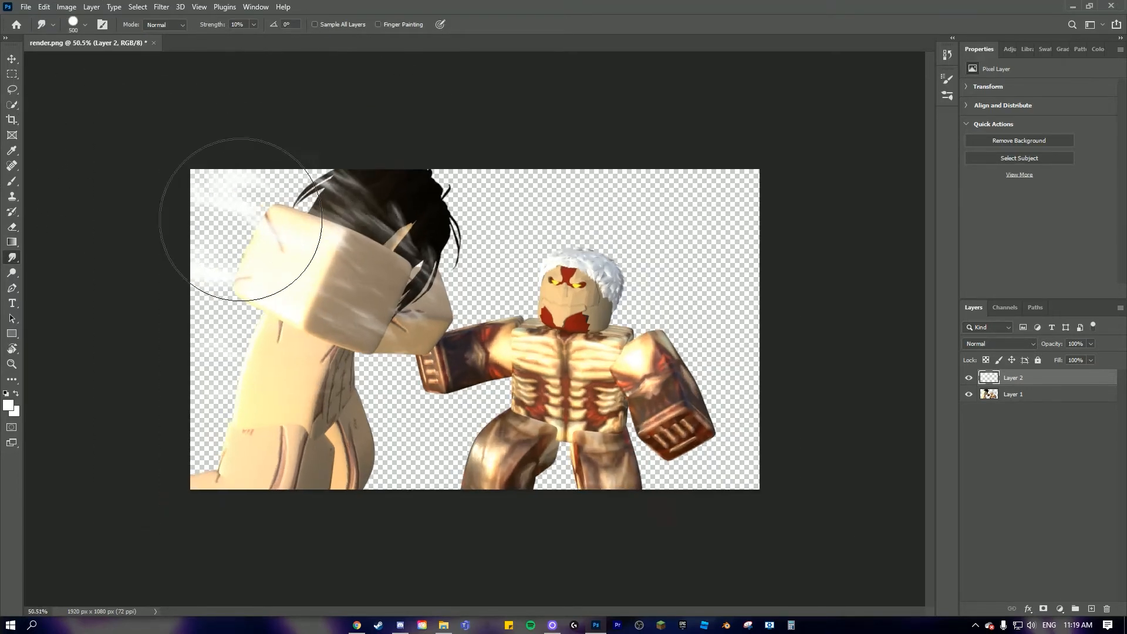
scroll(194, 217, "up", 2)
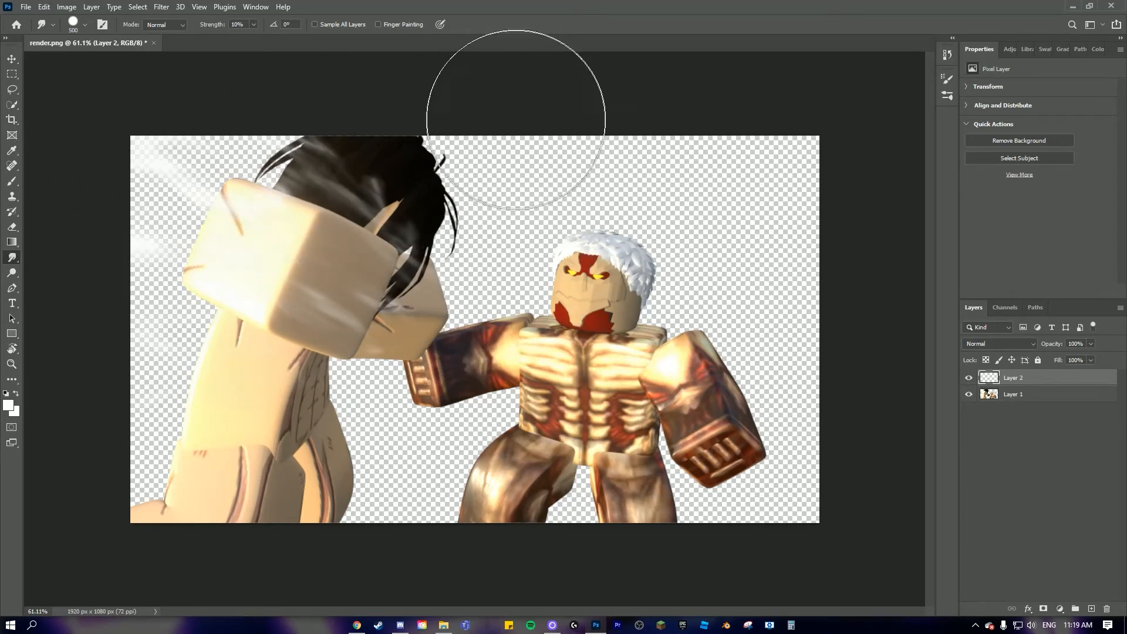
scroll(476, 329, "up", 1)
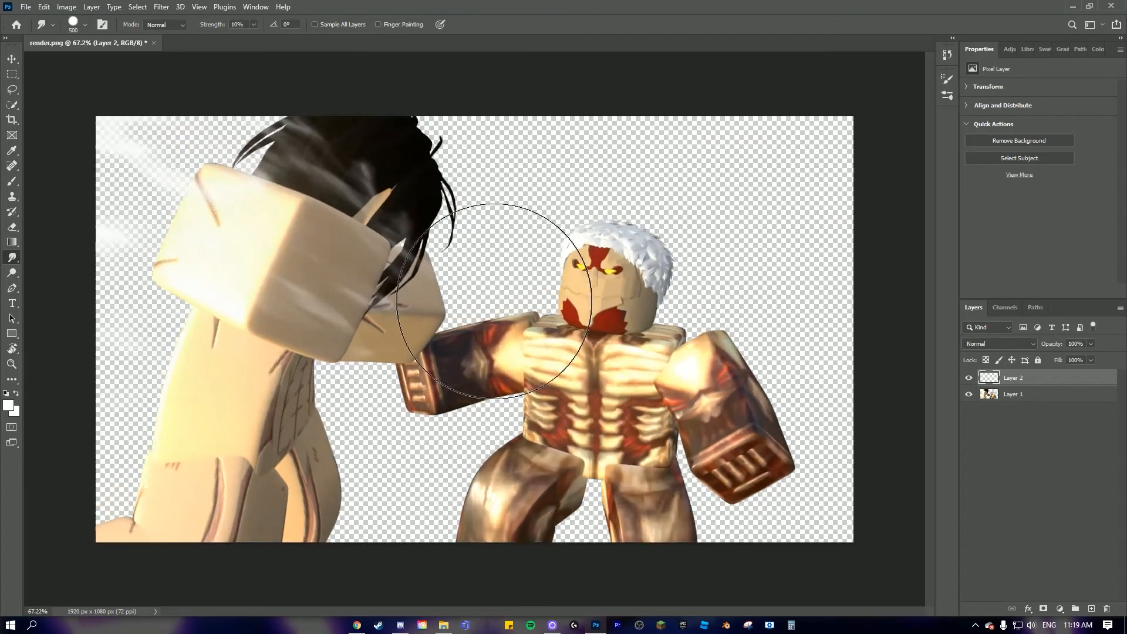
scroll(308, 261, "up", 1)
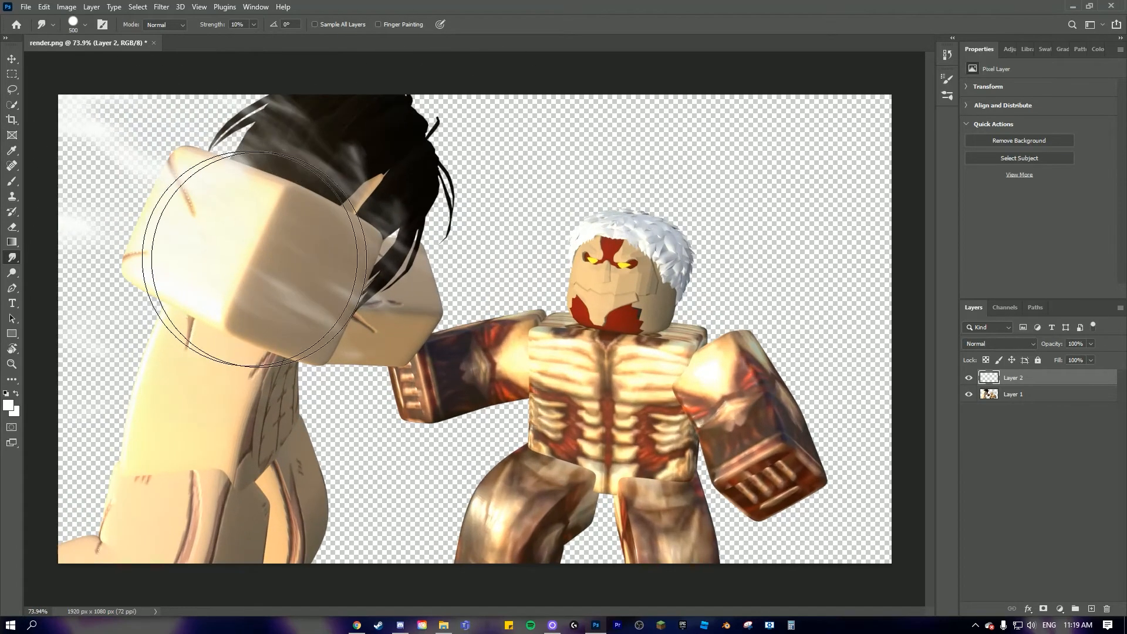
Add a new layer and paint dense white fire-brush strokes over and above the white-haired character's lowered arm beside the canvas edge.
left_click(15, 180)
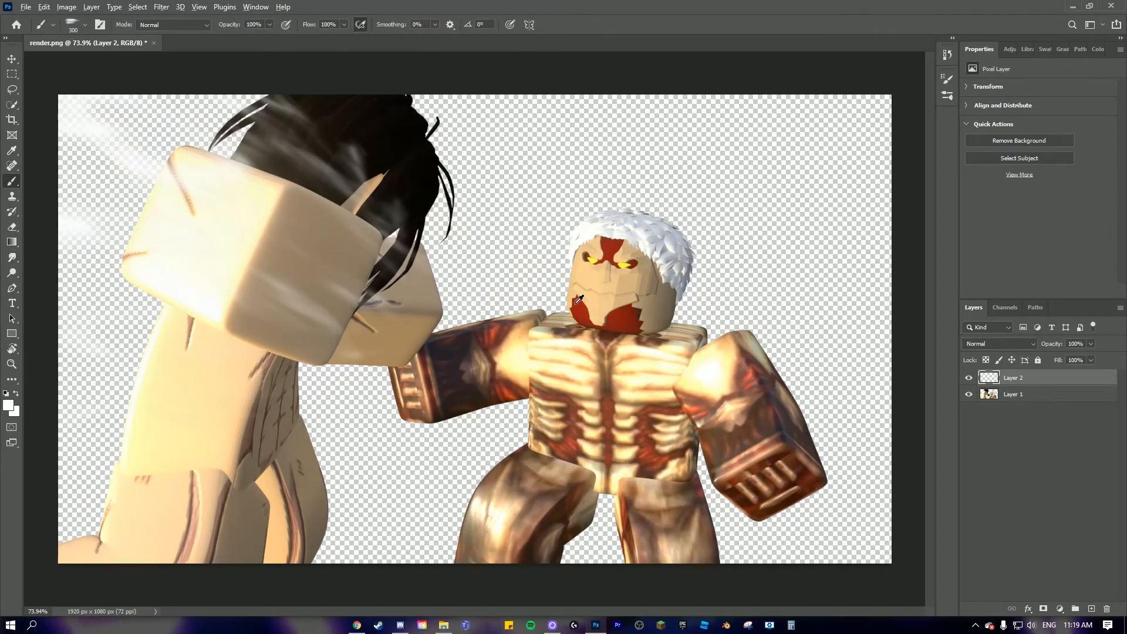
scroll(474, 331, "down", 3)
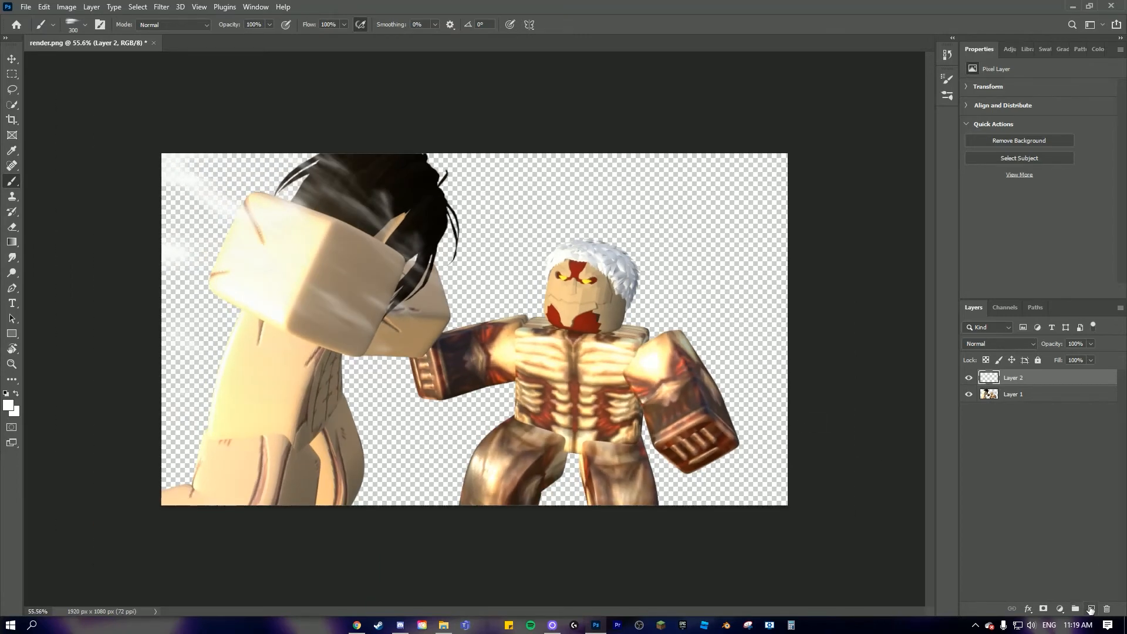
mouse_move(710, 385)
left_mouse_down()
mouse_move(703, 416)
mouse_move(712, 418)
mouse_move(752, 361)
mouse_move(691, 390)
mouse_move(681, 244)
mouse_move(703, 373)
mouse_move(774, 256)
mouse_move(754, 423)
mouse_move(735, 435)
mouse_move(671, 383)
left_mouse_up()
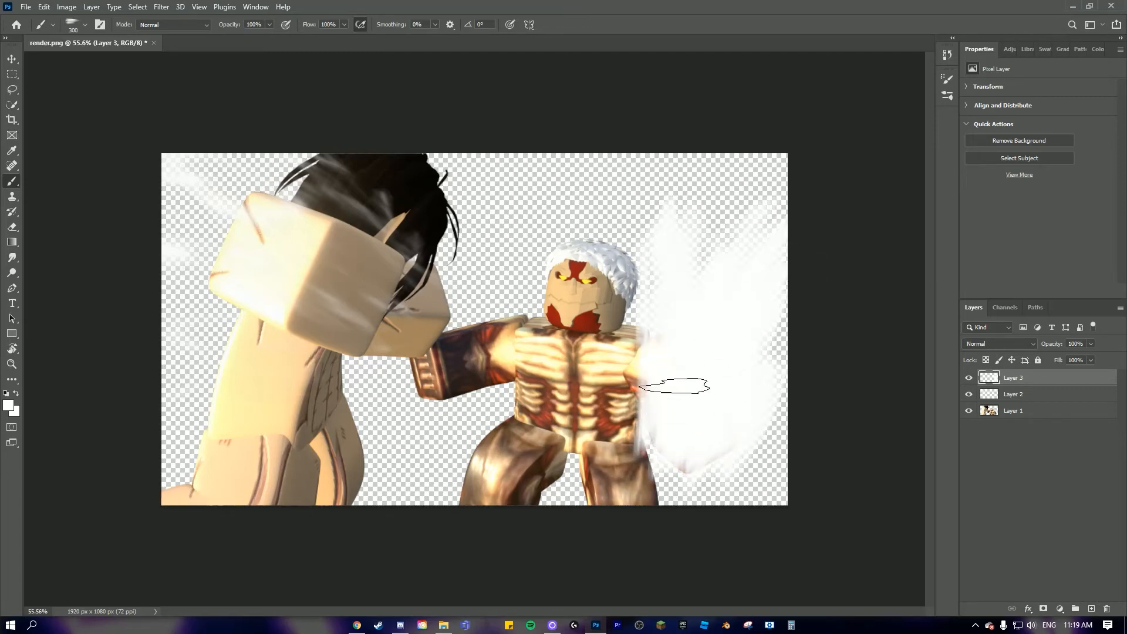
Erase most of the white over the white-haired character's lowered arm with the fire brush tip, leaving wispy streaks around the fist.
left_click(12, 227)
mouse_move(684, 303)
left_mouse_down()
mouse_move(713, 321)
mouse_move(753, 230)
mouse_move(751, 401)
mouse_move(722, 423)
mouse_move(683, 391)
mouse_move(680, 429)
mouse_move(702, 452)
left_mouse_up()
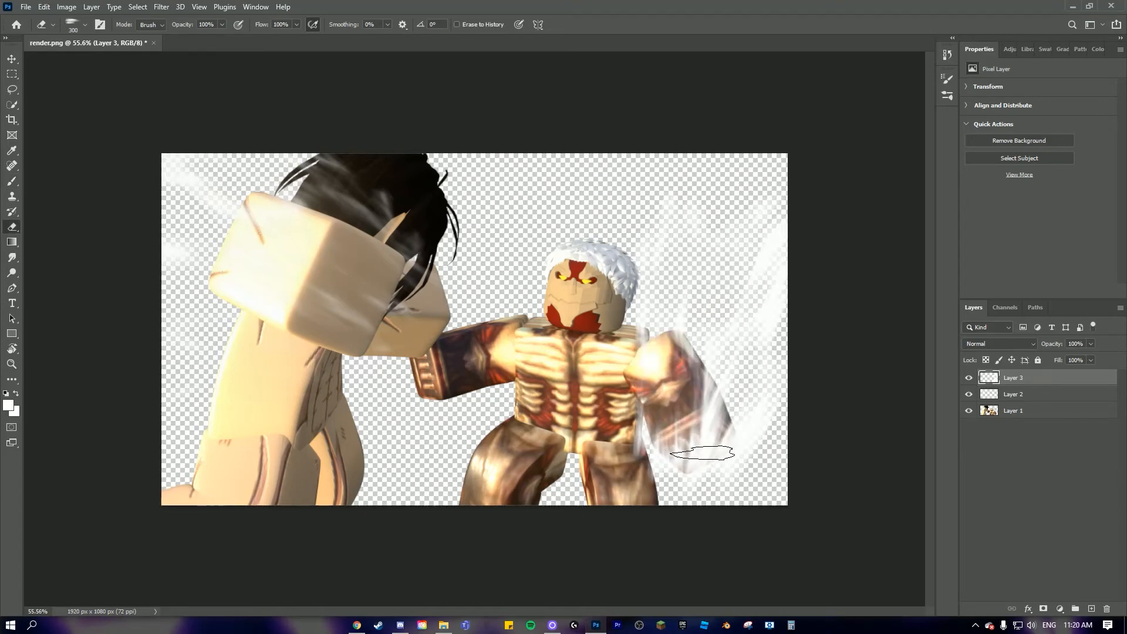
left_click_drag(763, 283, 791, 229)
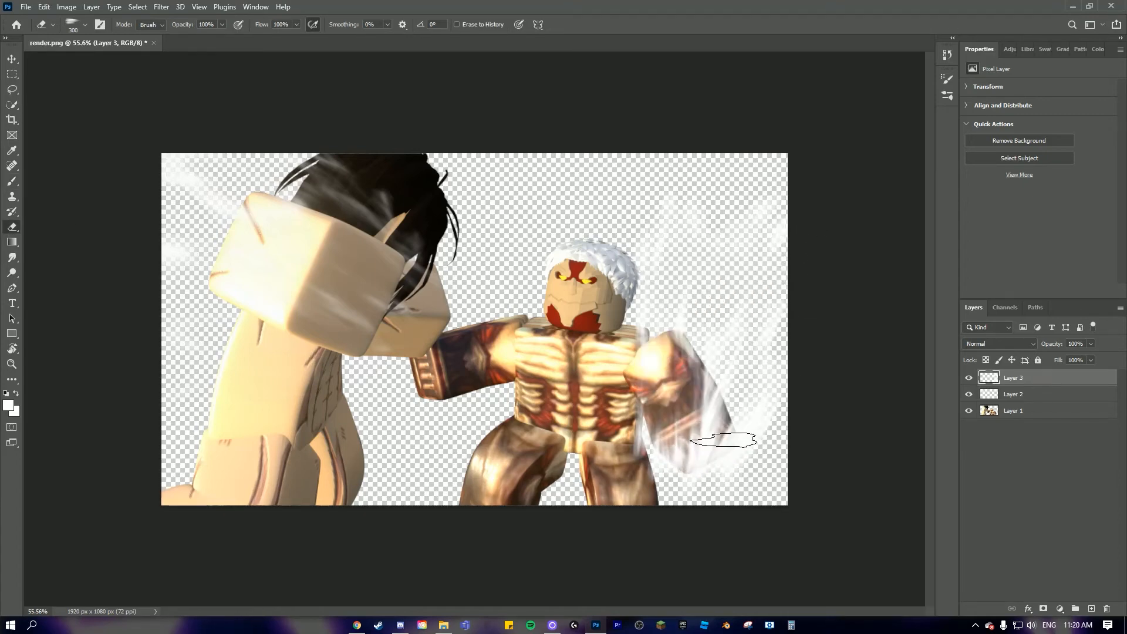
mouse_move(724, 440)
left_mouse_down()
mouse_move(740, 383)
mouse_move(800, 347)
left_mouse_up()
Smudge the white streaks around the white-haired character's lowered arm upward at size 500 and 10% strength to soften them.
key("ctrl+plus")
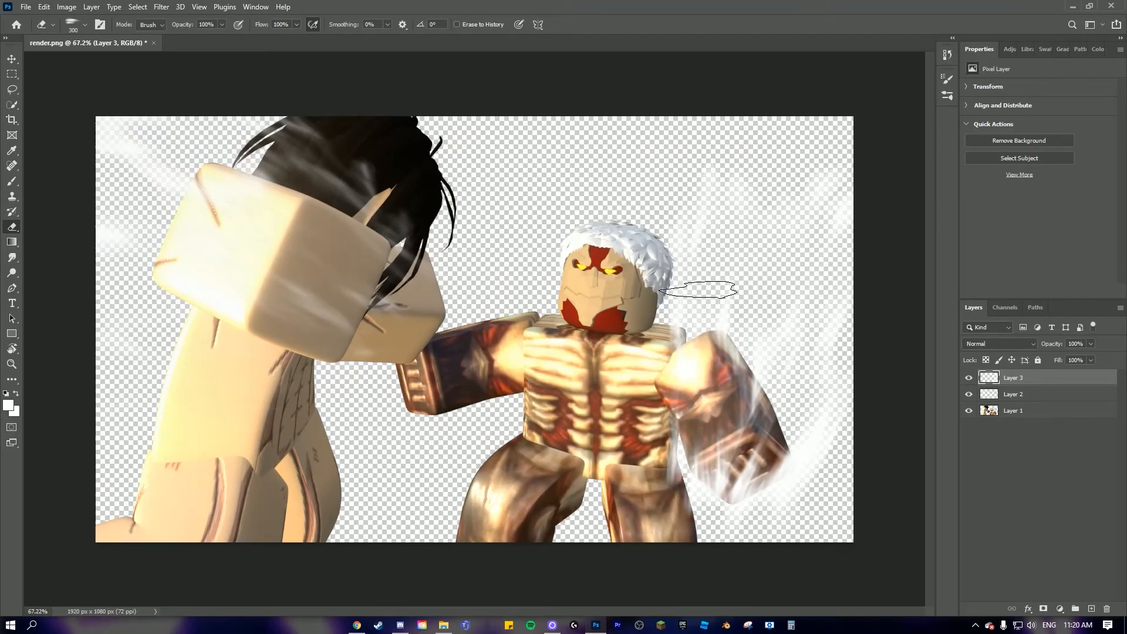
scroll(699, 290, "down", 2)
scroll(699, 288, "up", 3)
key("ctrl+minus")
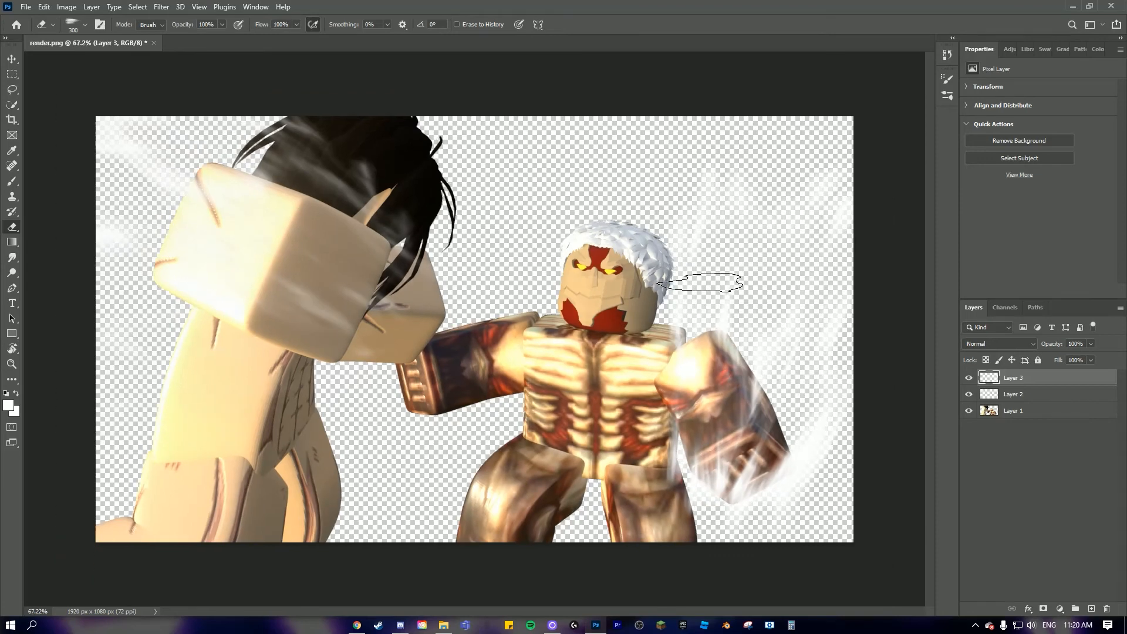
key("ctrl+minus")
key("ctrl+plus")
key("ctrl+minus")
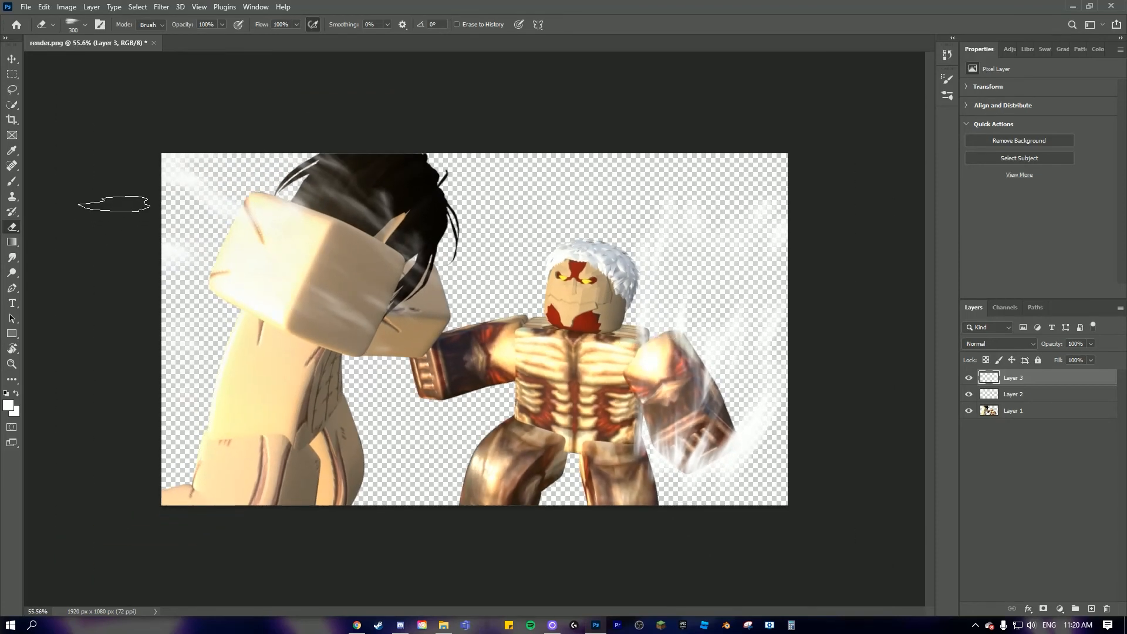
left_click(12, 257)
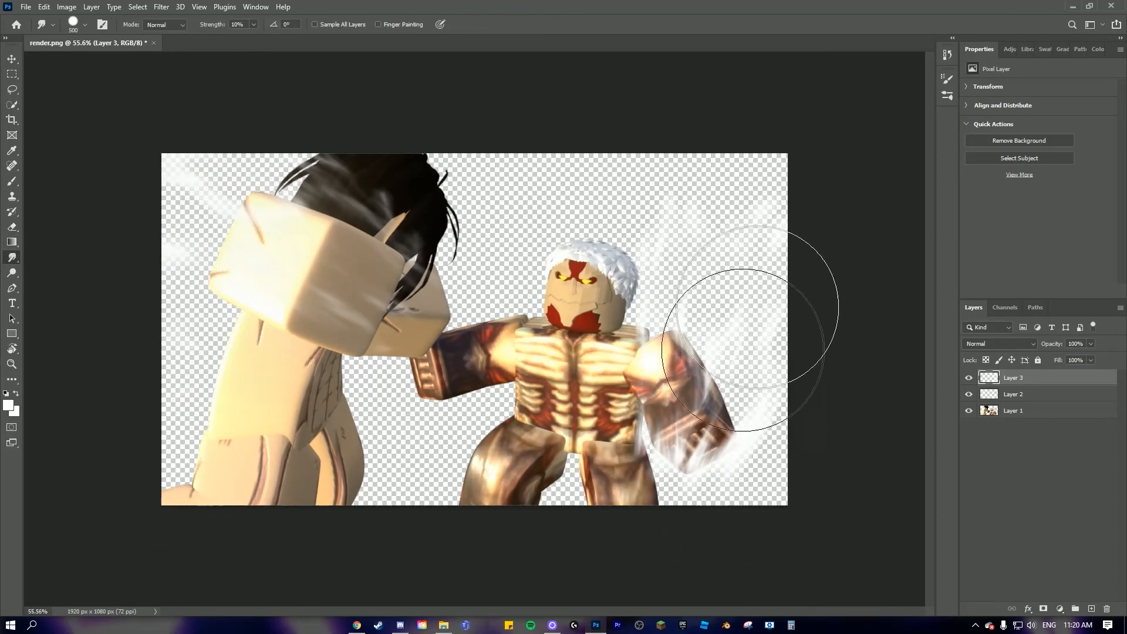
mouse_move(684, 320)
left_mouse_down()
mouse_move(664, 268)
mouse_move(793, 55)
left_mouse_up()
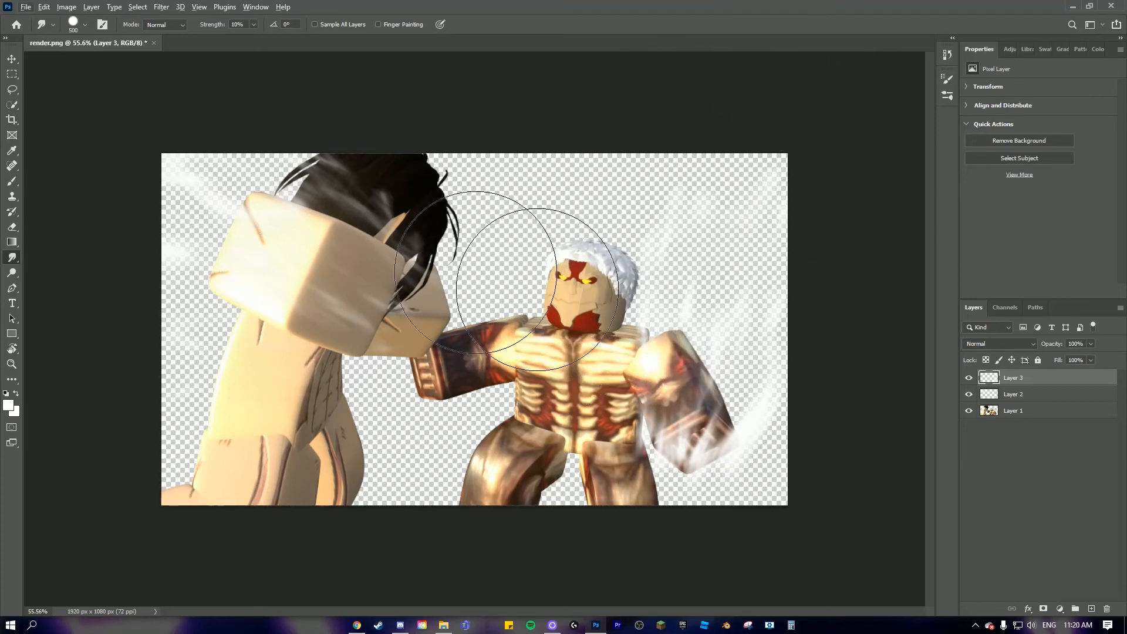
scroll(494, 249, "down", 1)
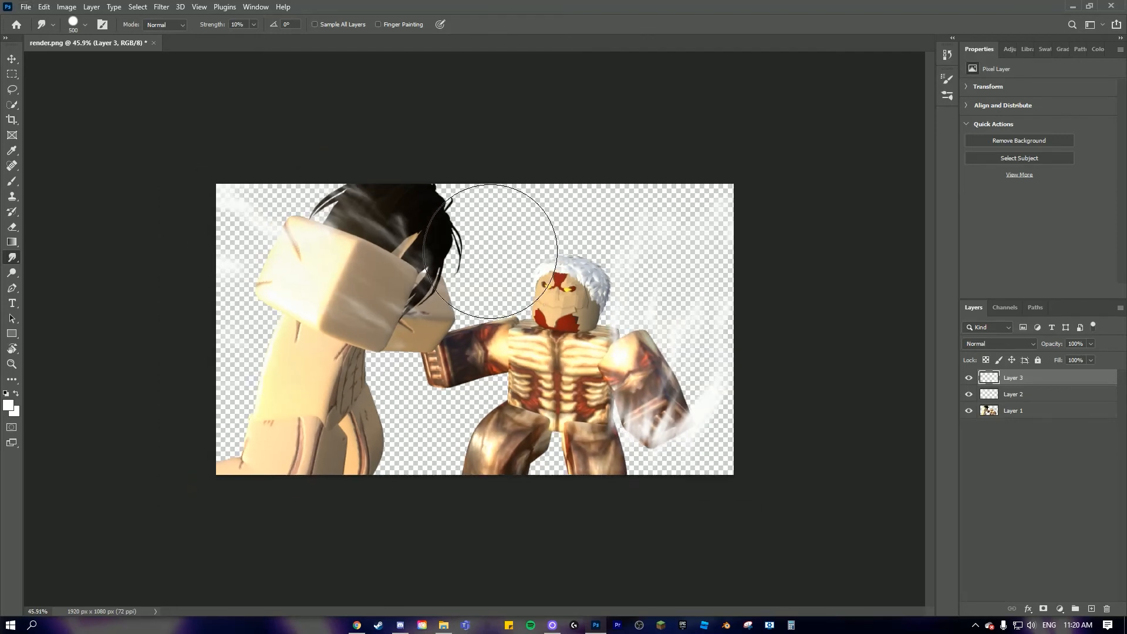
scroll(490, 249, "up", 1)
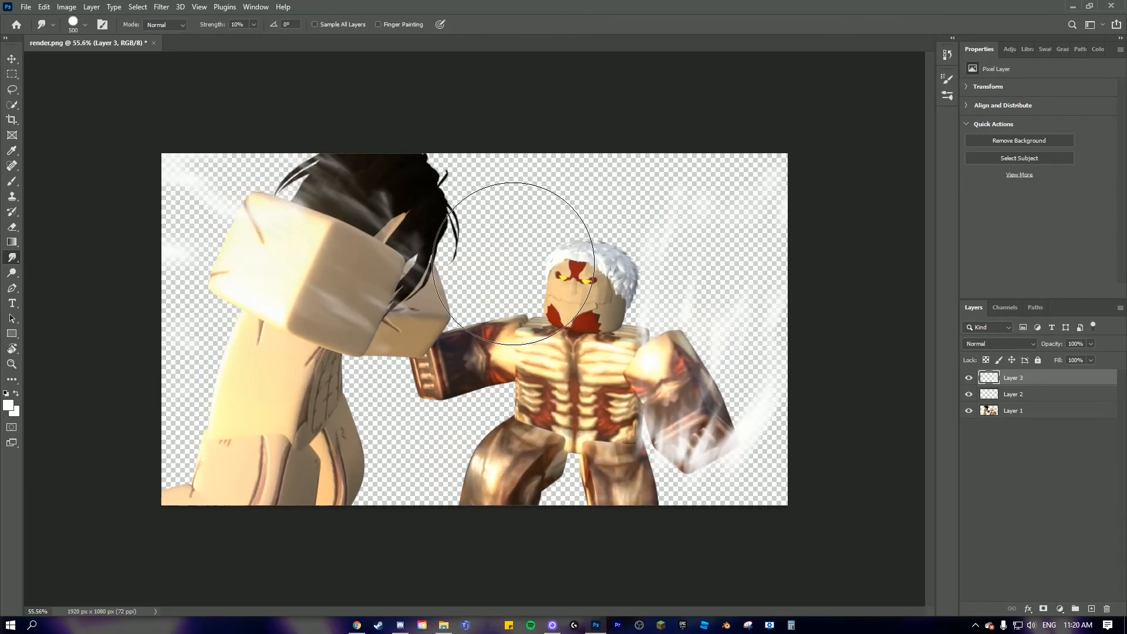
scroll(520, 268, "up", 1)
scroll(520, 268, "down", 1)
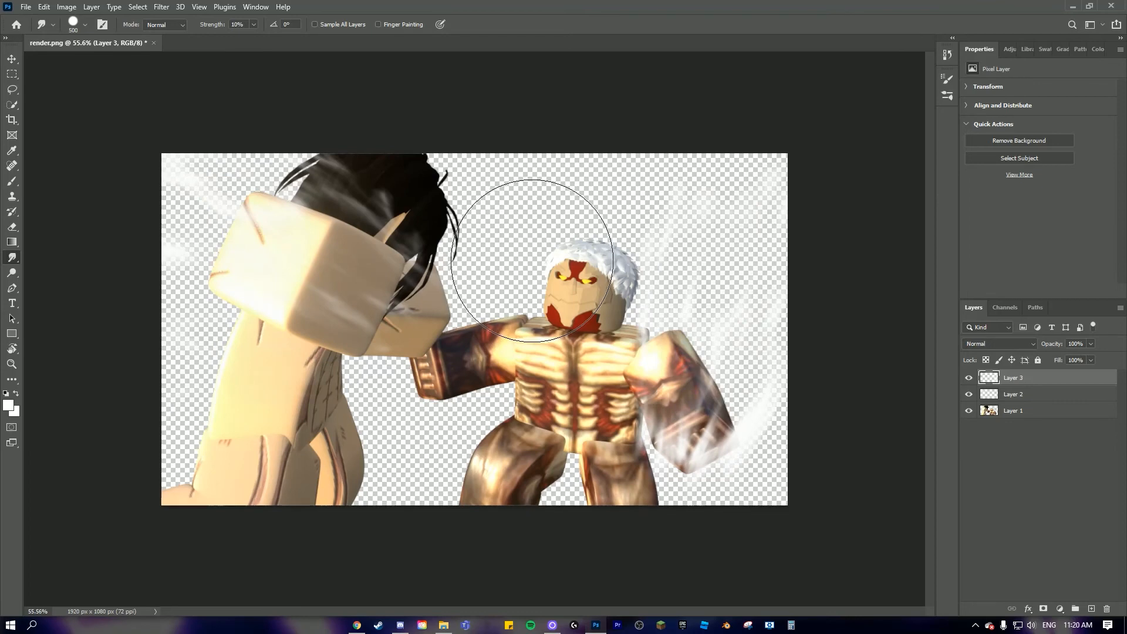
scroll(531, 260, "up", 1)
scroll(531, 261, "down", 2)
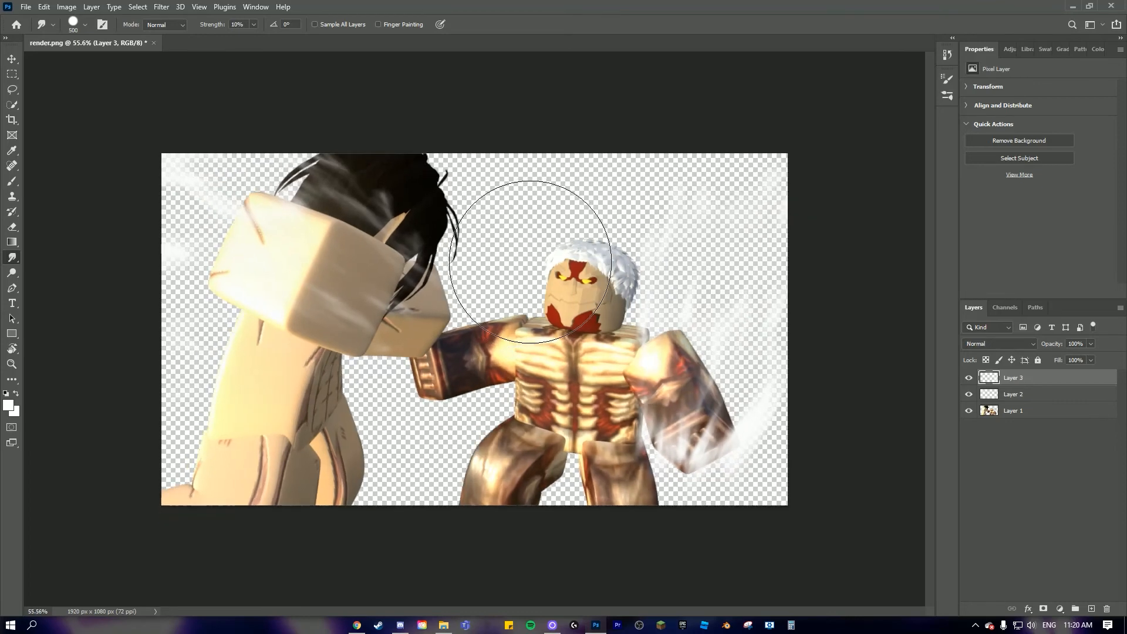
scroll(531, 261, "up", 1)
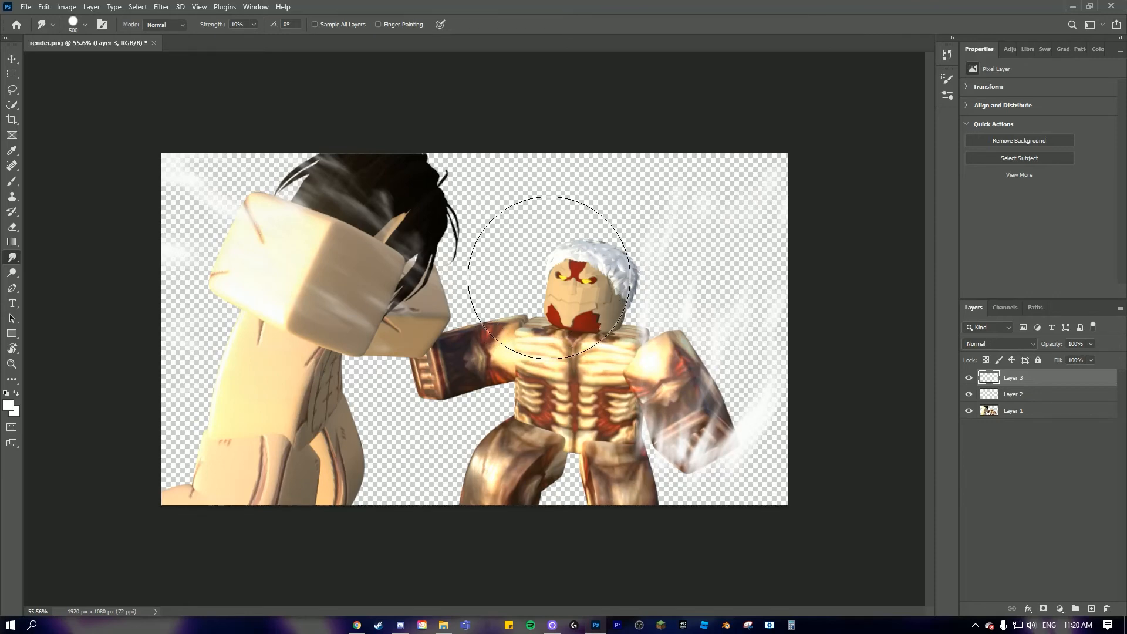
scroll(486, 276, "down", 1)
scroll(486, 276, "down", 3)
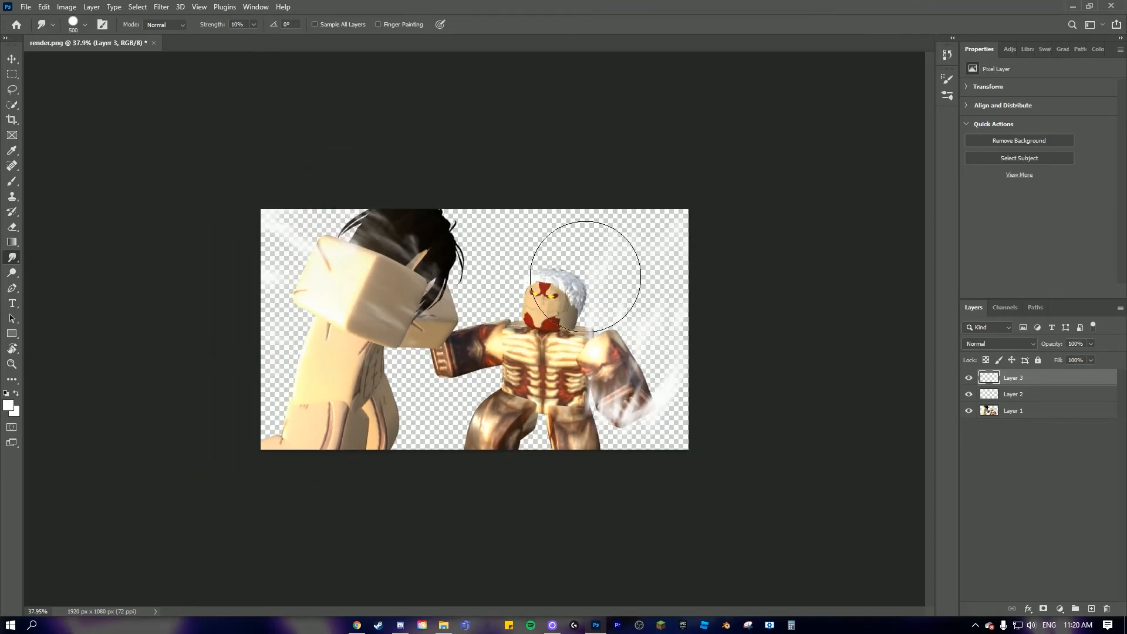
scroll(645, 323, "up", 5)
scroll(754, 414, "up", 2)
scroll(754, 414, "down", 5)
scroll(755, 413, "up", 3)
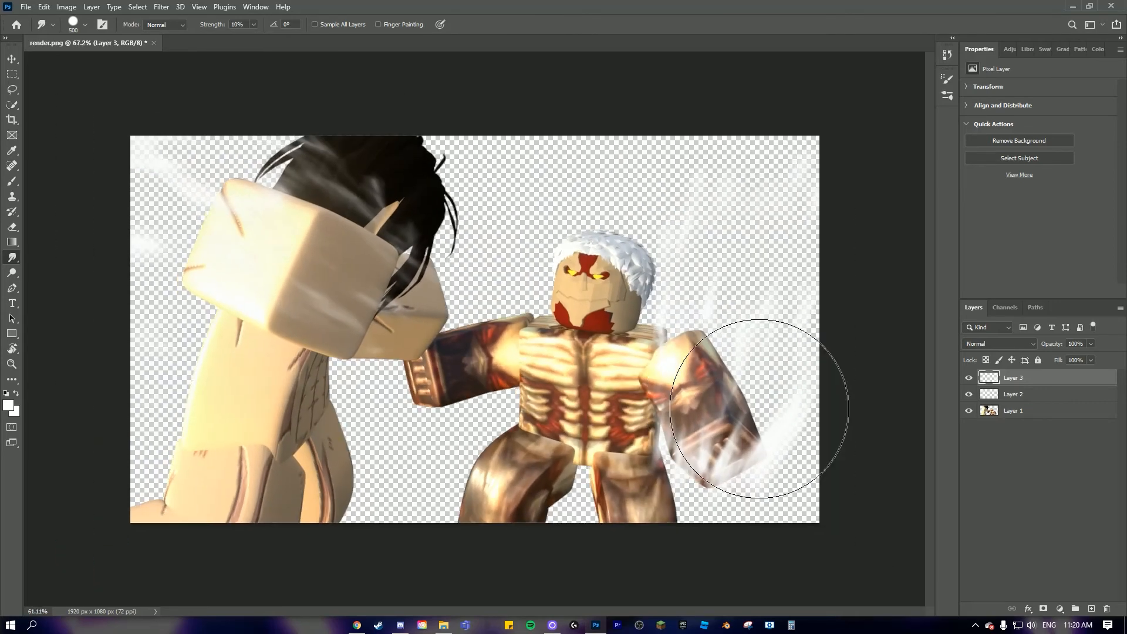
scroll(616, 342, "up", 2)
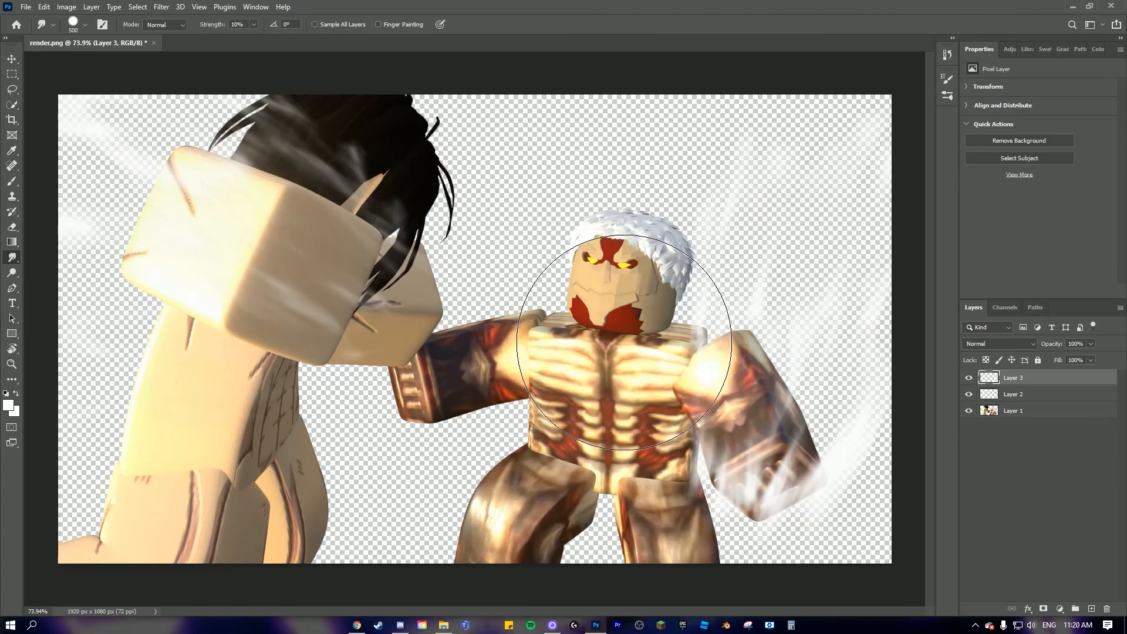
scroll(624, 342, "down", 1)
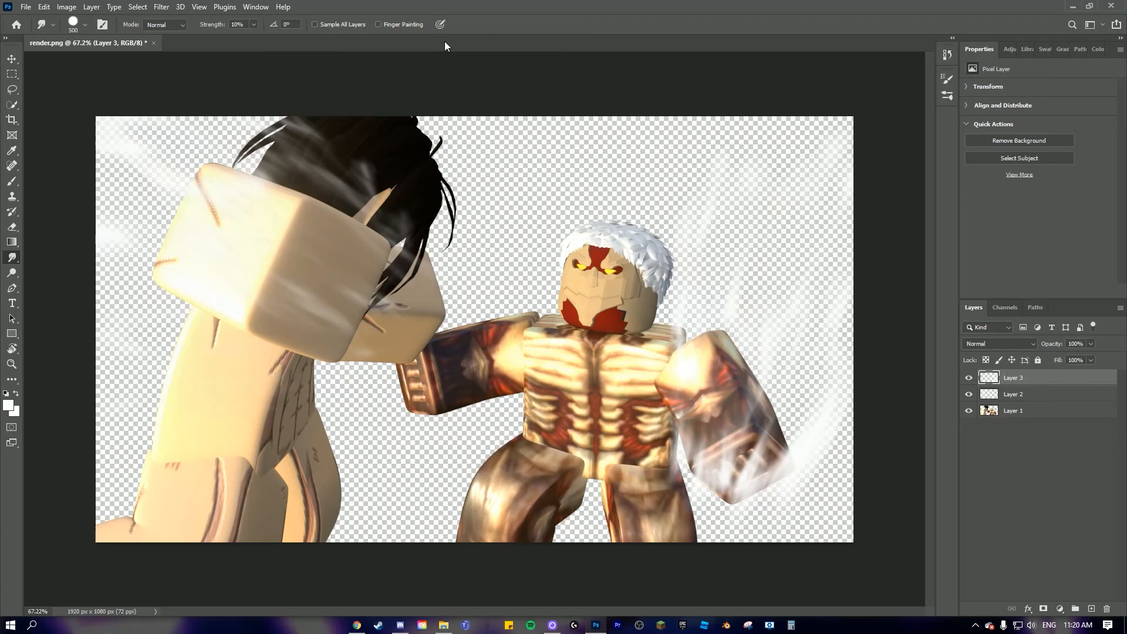
scroll(530, 259, "down", 1)
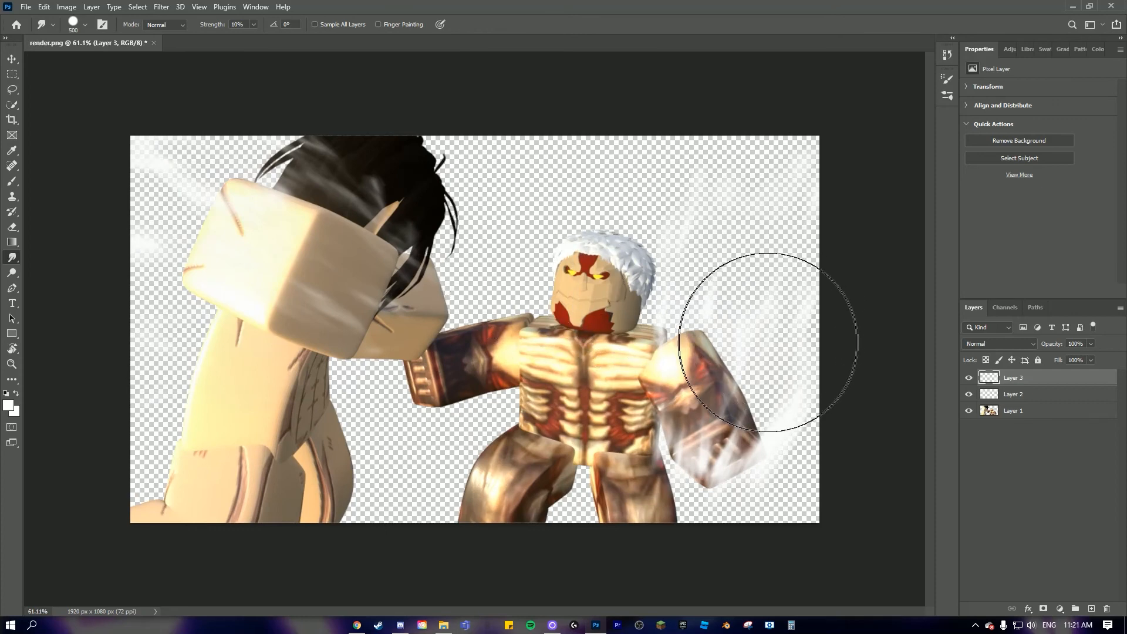
scroll(554, 277, "up", 1)
scroll(541, 289, "down", 2)
scroll(516, 277, "up", 3)
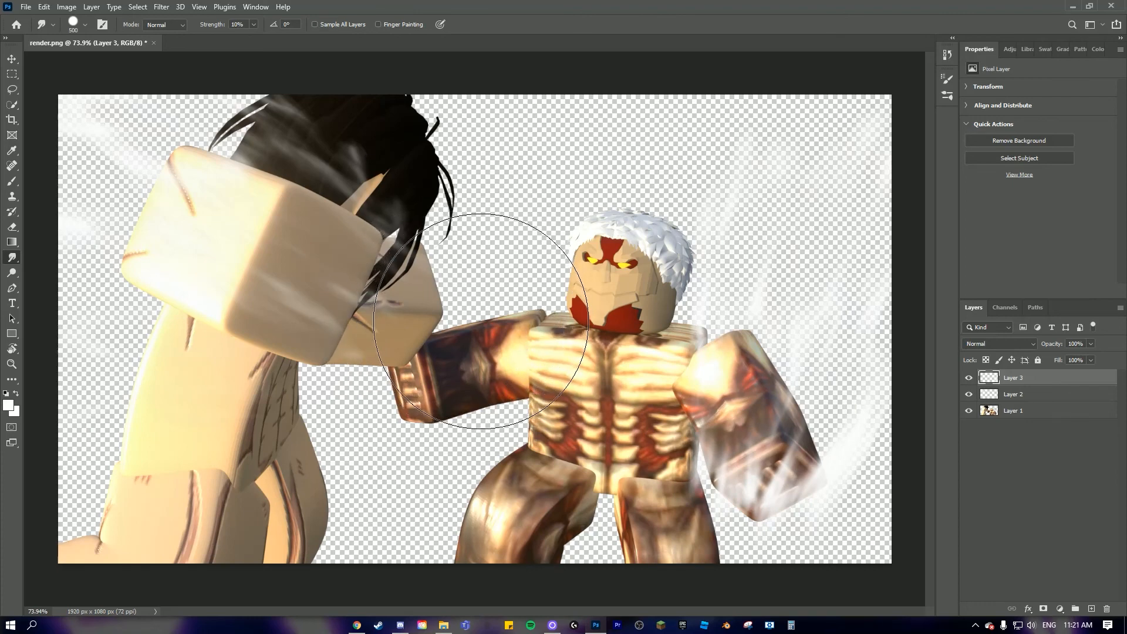
scroll(470, 297, "down", 3)
scroll(467, 297, "up", 2)
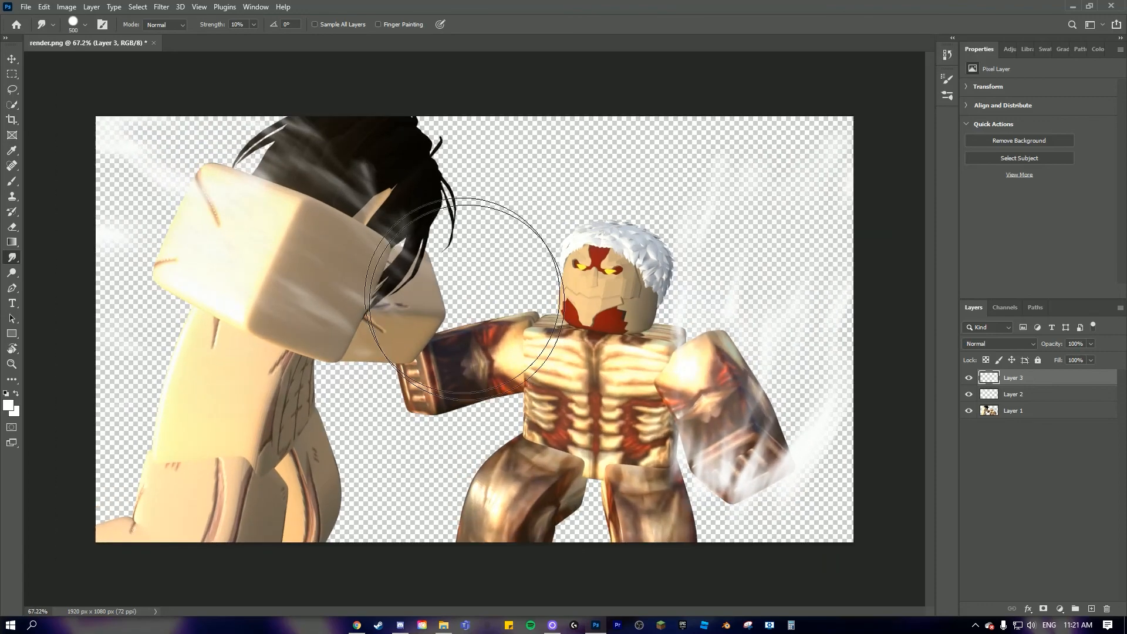
scroll(496, 311, "up", 2)
scroll(497, 312, "down", 1)
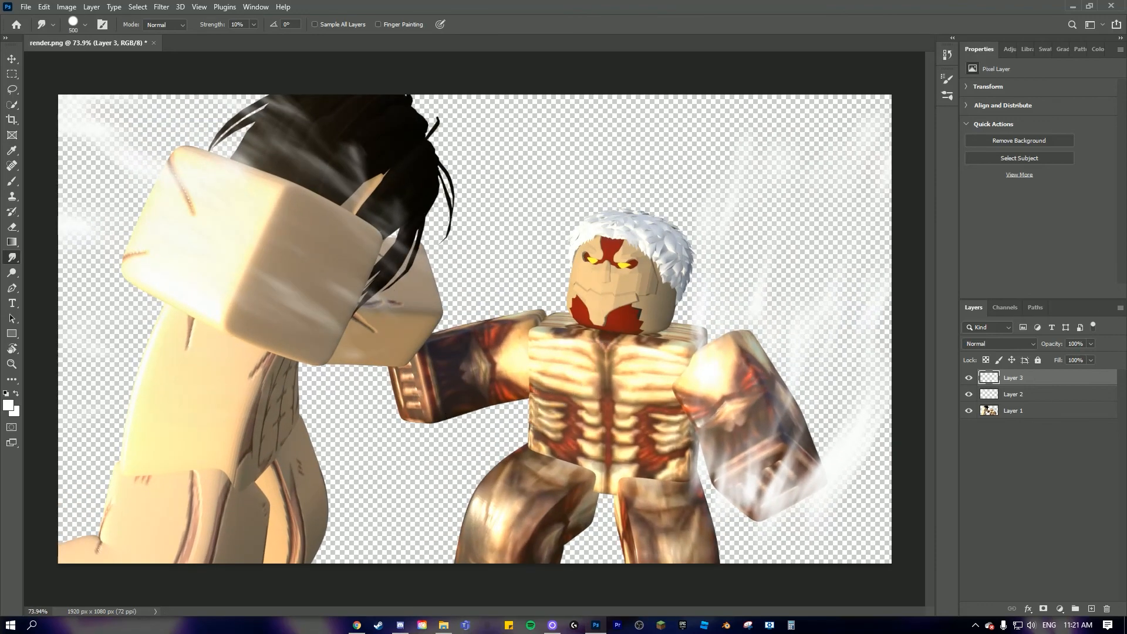